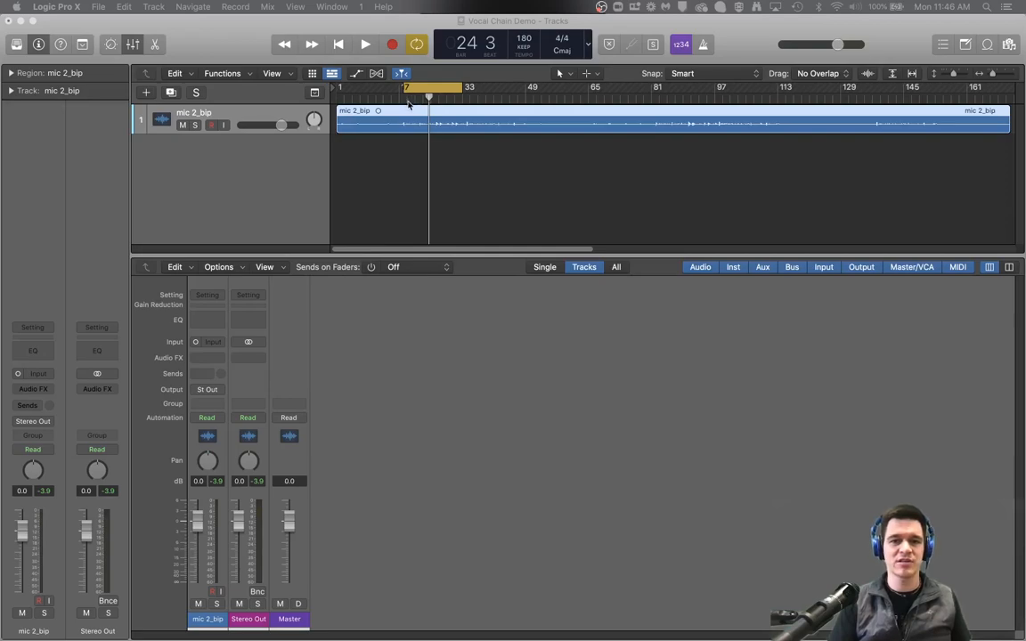
Play the unprocessed vocal recording from the start of the cycle range to hear how it sounds
click(405, 96)
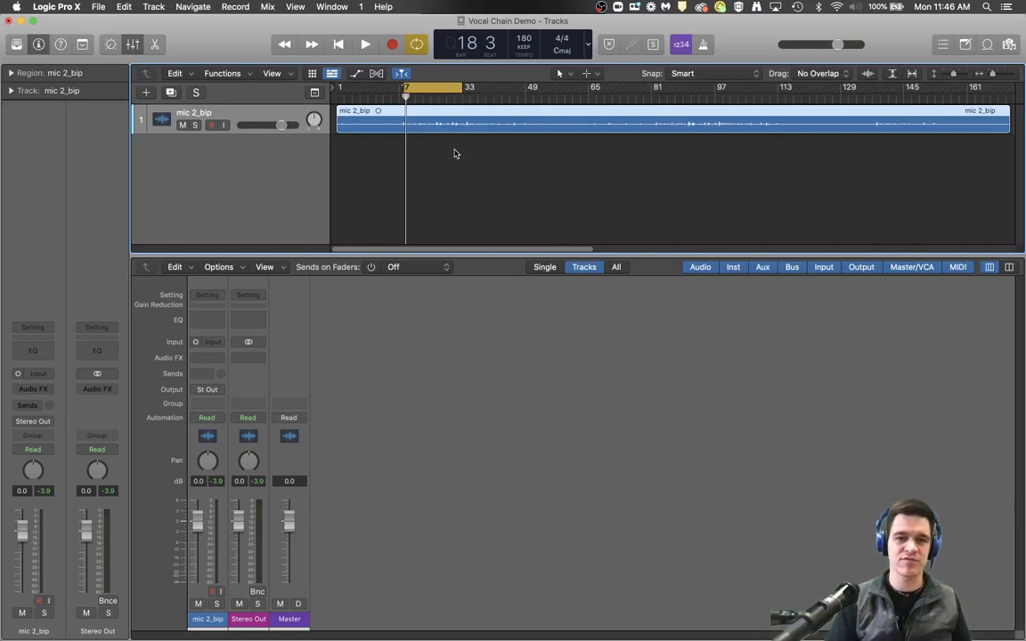
key(space)
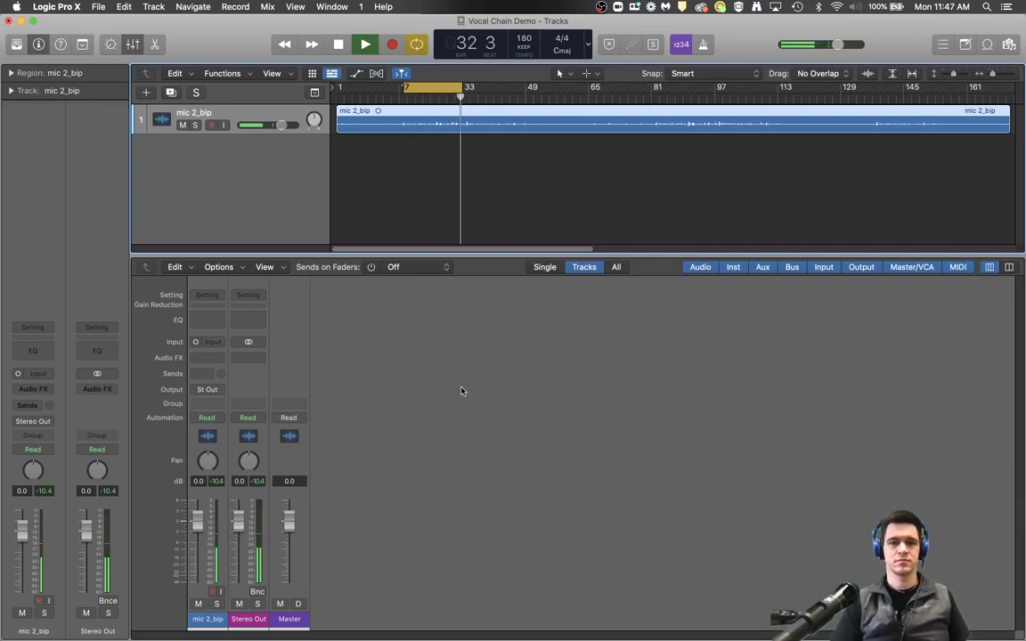
key(space)
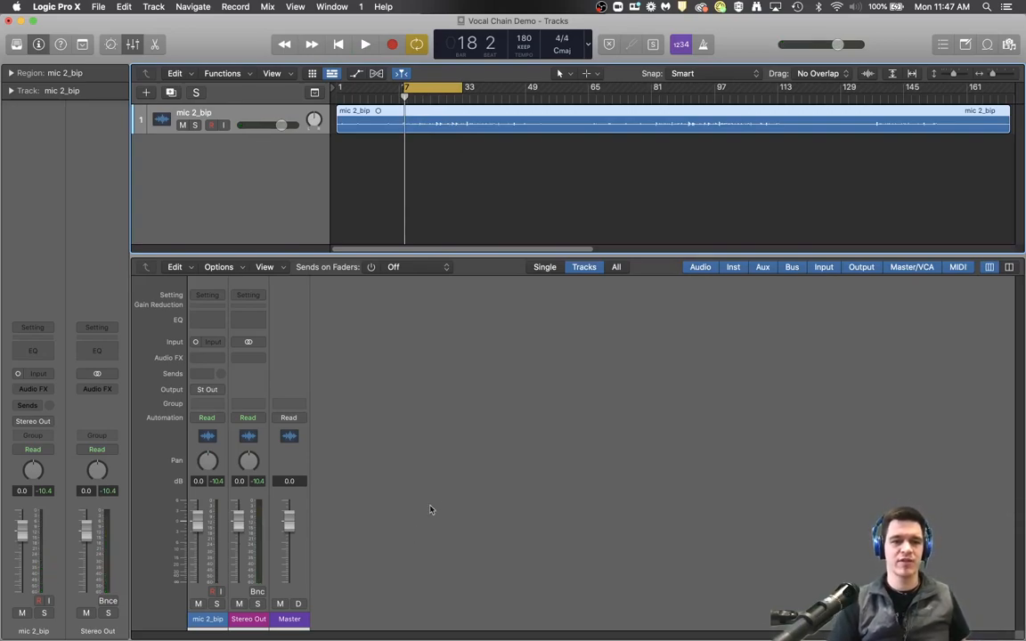
Insert a Channel EQ on the mic 2_bip track and enable its low cut at about 80 Hz with a 24 dB/Oct slope
click(208, 320)
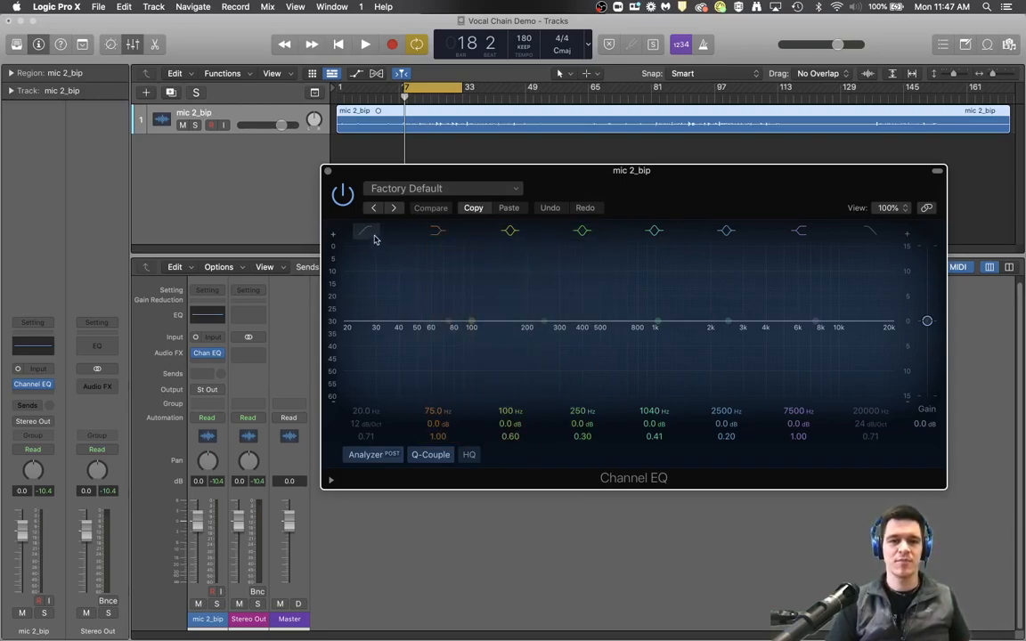
click(373, 235)
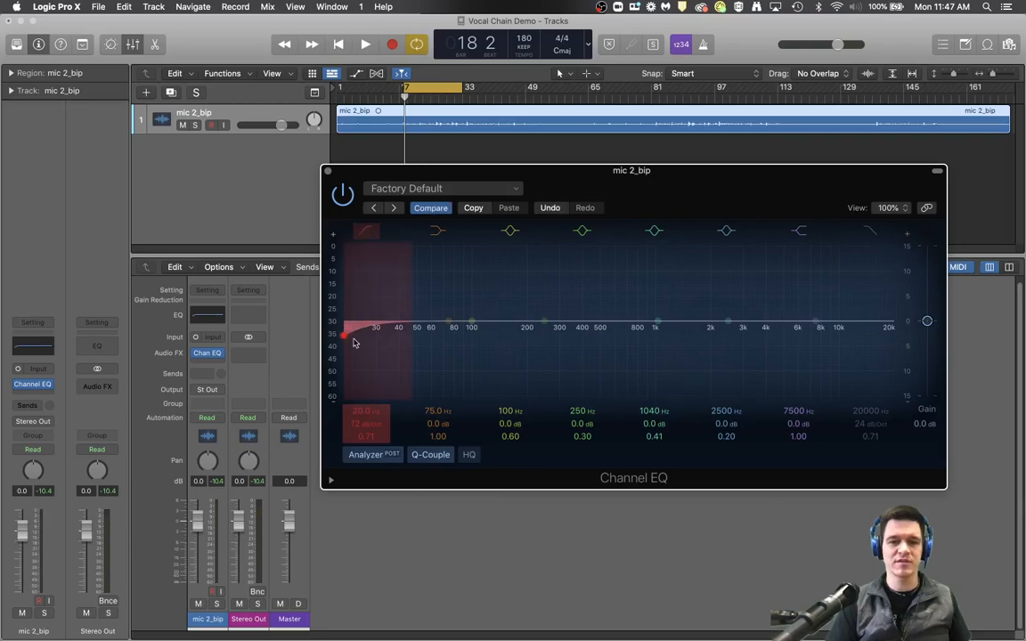
drag(347, 340, 470, 337)
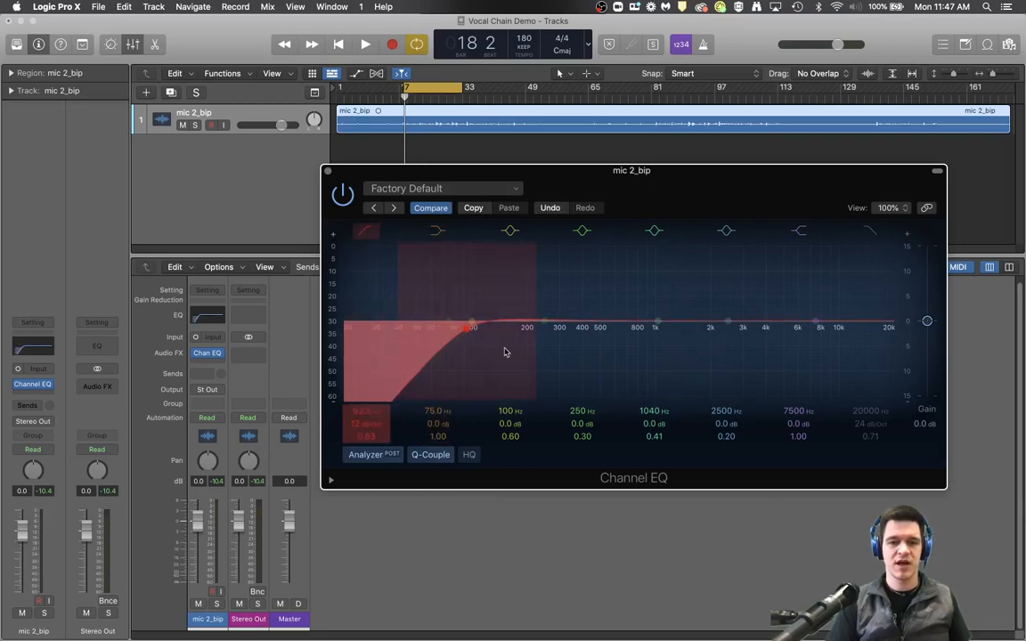
drag(375, 427, 375, 405)
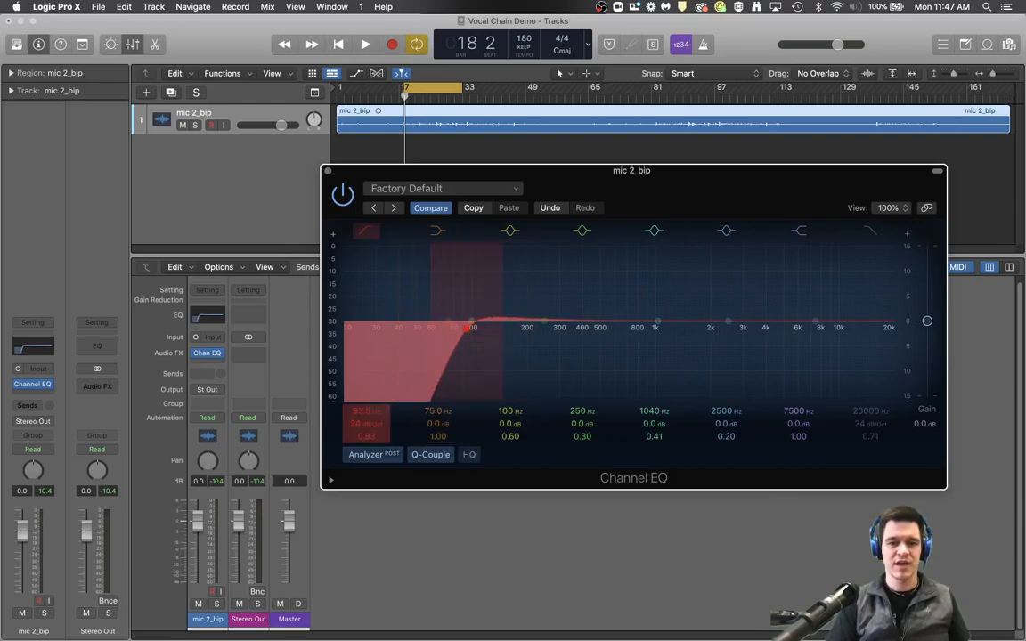
drag(470, 328, 450, 333)
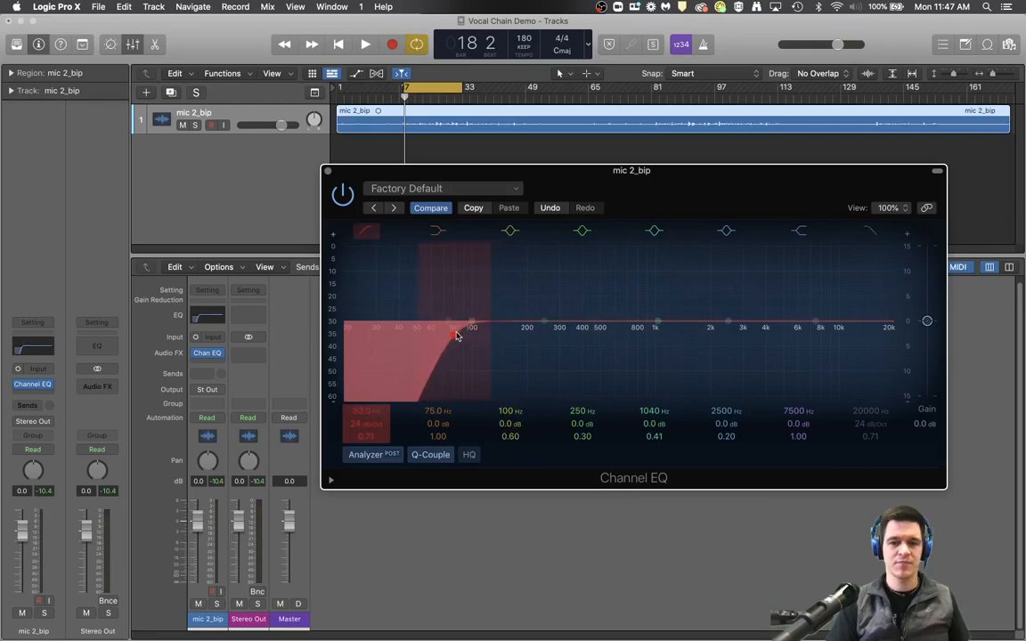
Add a high cut to the EQ and tune both filters by ear during playback: low cut 125 Hz, high cut 12000 Hz
drag(891, 329, 847, 339)
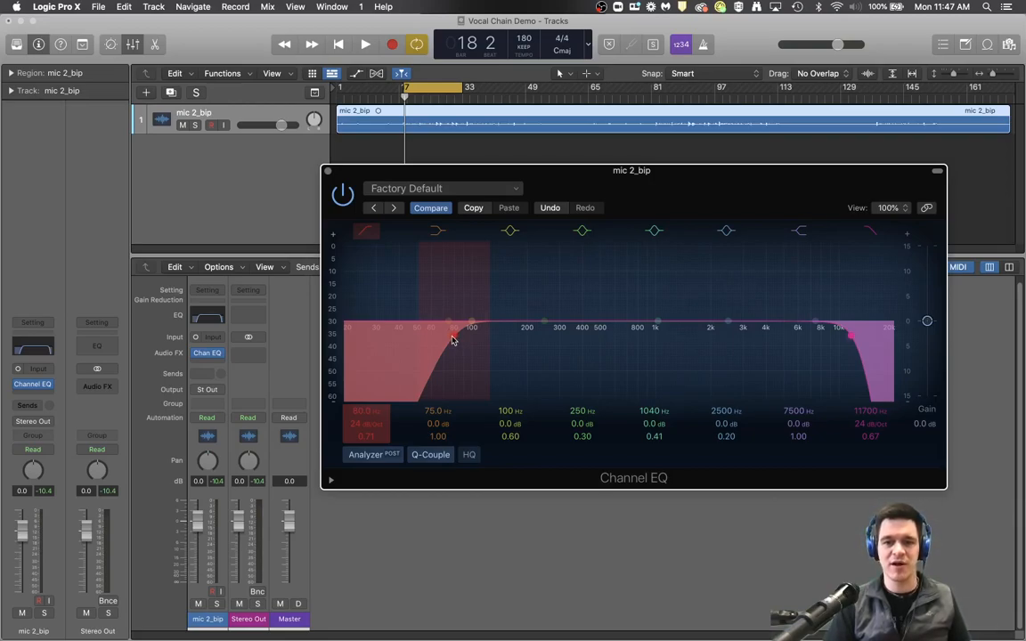
key(space)
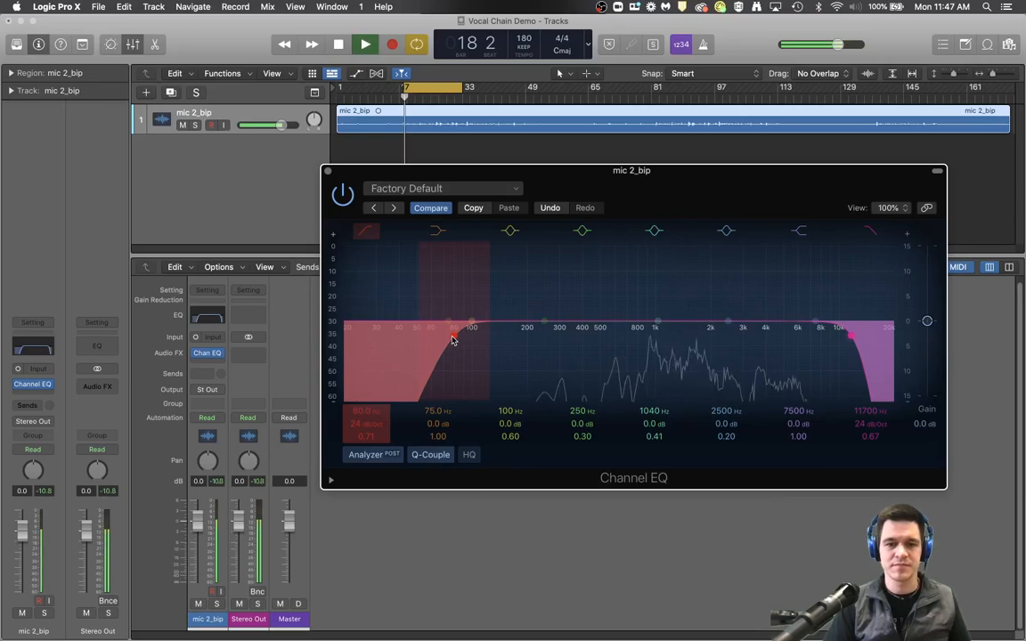
drag(452, 340, 488, 339)
key(space)
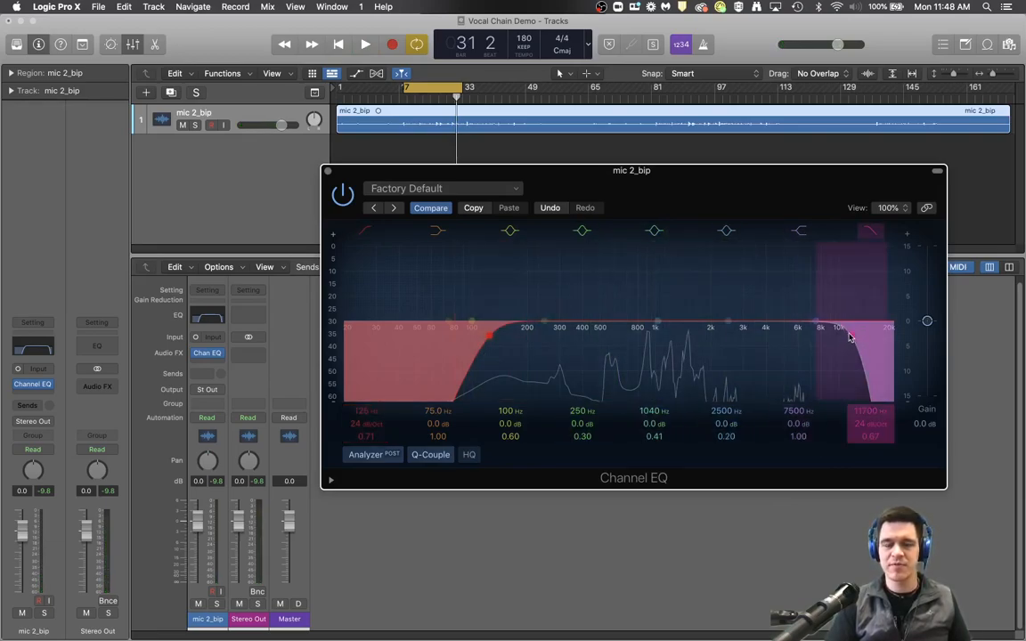
key(space)
mouse_move(851, 338)
mouse_down()
mouse_move(918, 337)
mouse_move(830, 339)
mouse_move(852, 339)
mouse_up()
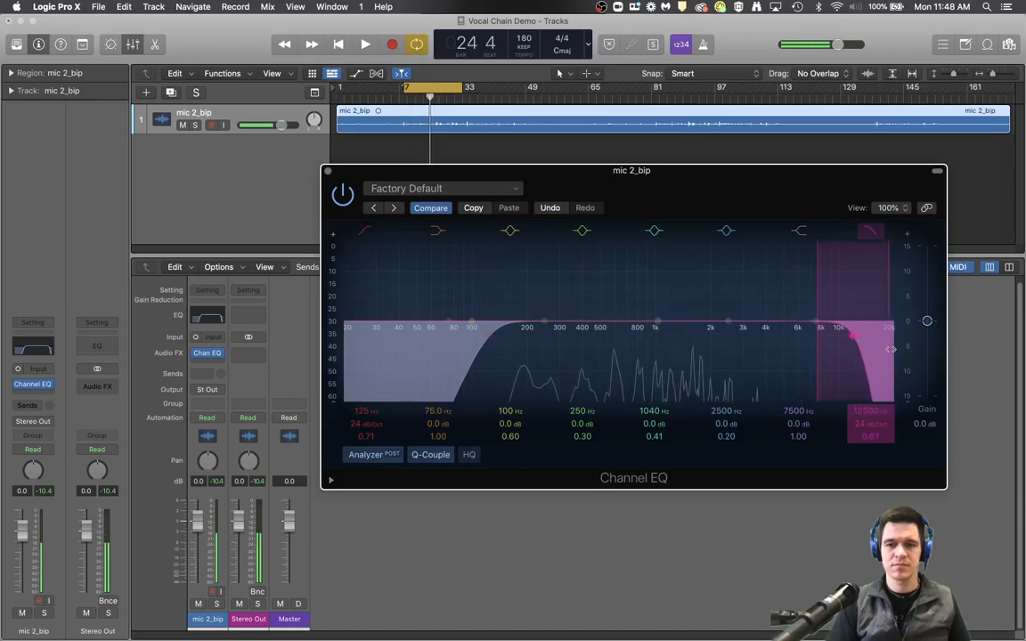
key(space)
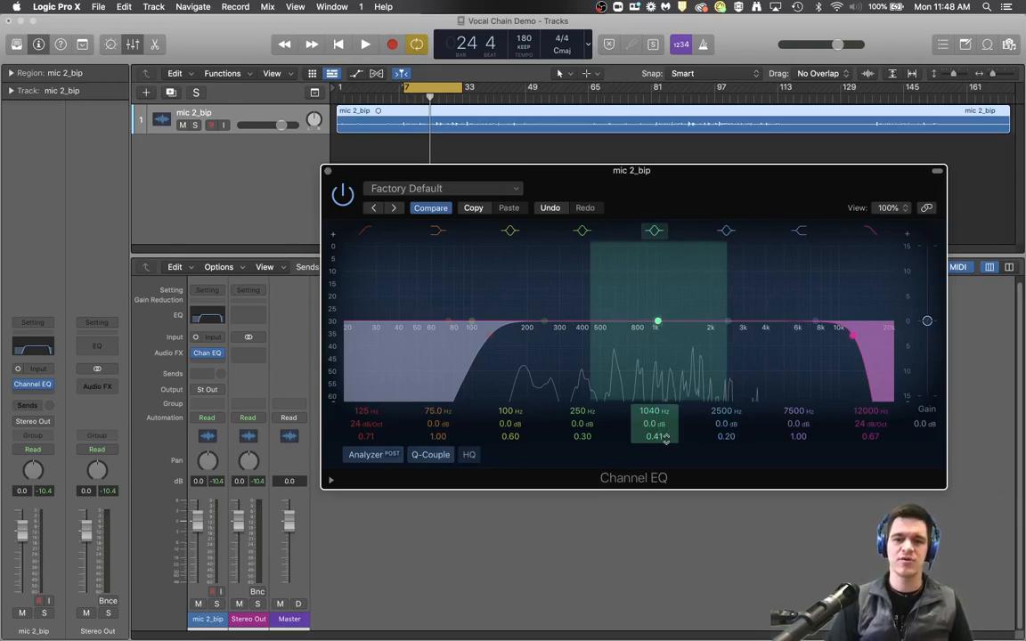
Narrow the 1040 Hz EQ band to a Q of 85, boost it about 15.6 dB and move it to 1030 Hz while listening
drag(655, 437, 655, 365)
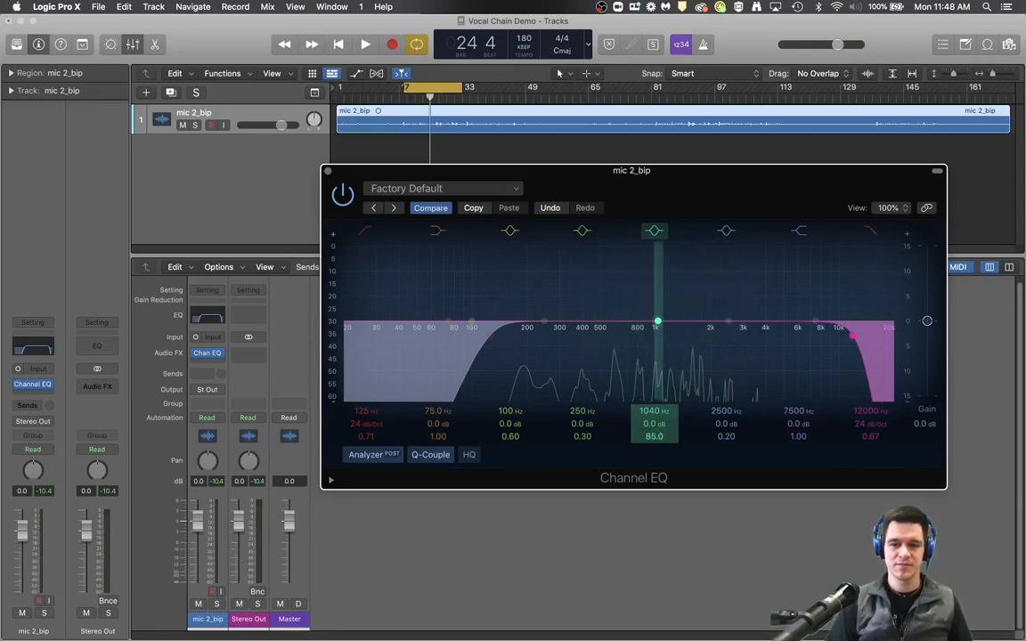
drag(659, 319, 661, 241)
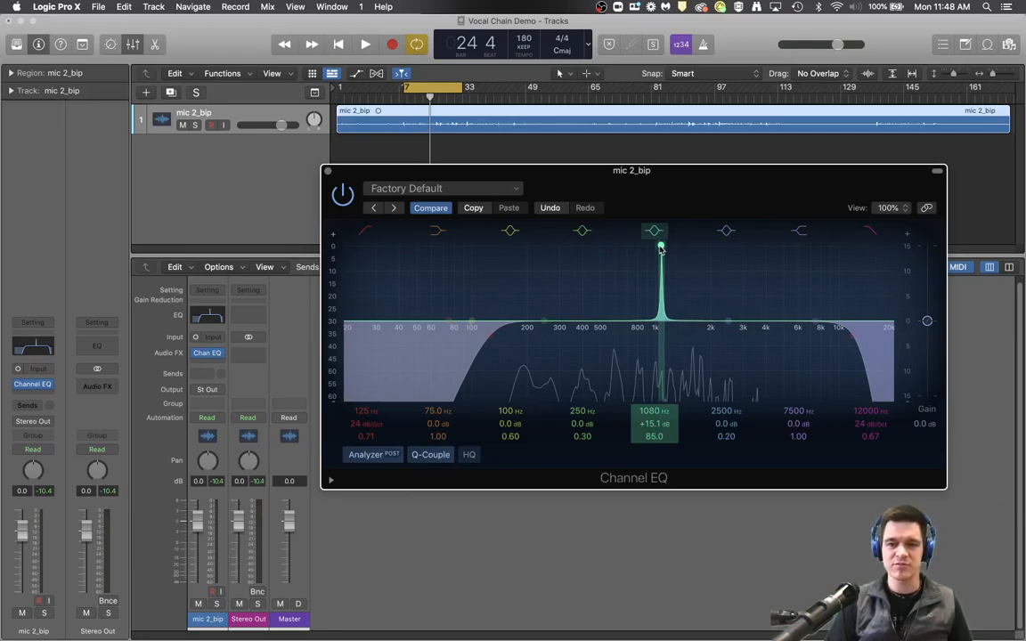
key(space)
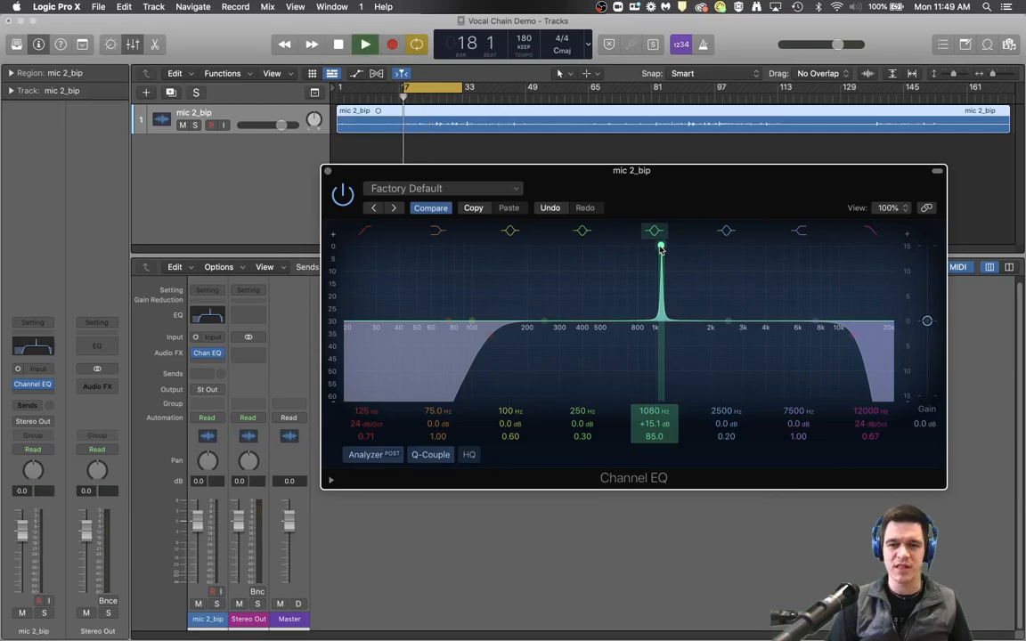
mouse_move(662, 248)
mouse_down()
mouse_move(675, 247)
mouse_move(659, 246)
mouse_up()
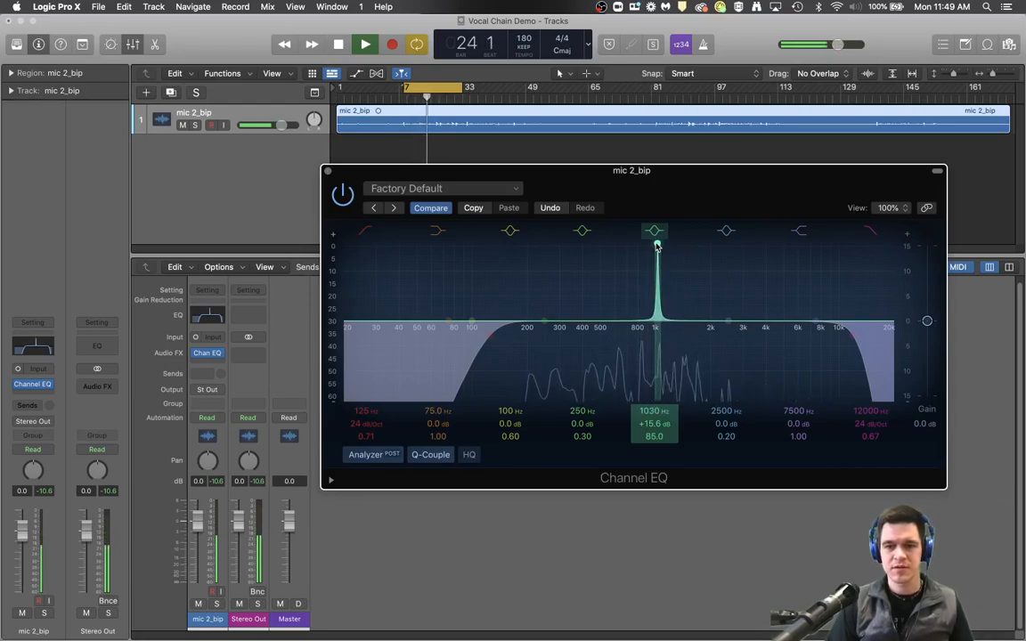
key(space)
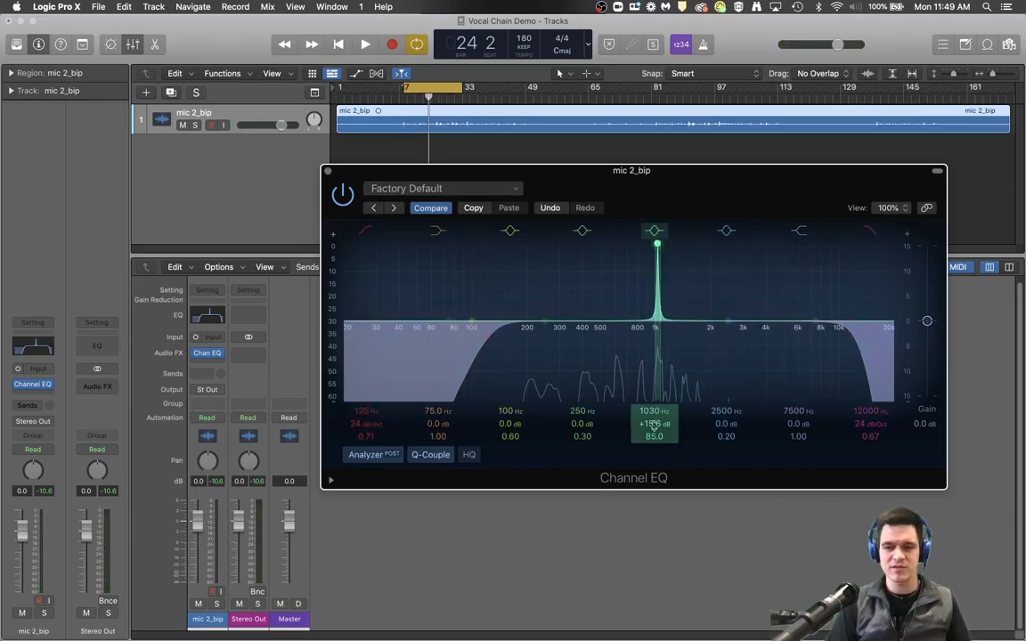
Turn the 1030 Hz band into a narrow cut with a gain of -3 dB and a Q of 24
double_click(664, 424)
text(-3)
key(Return)
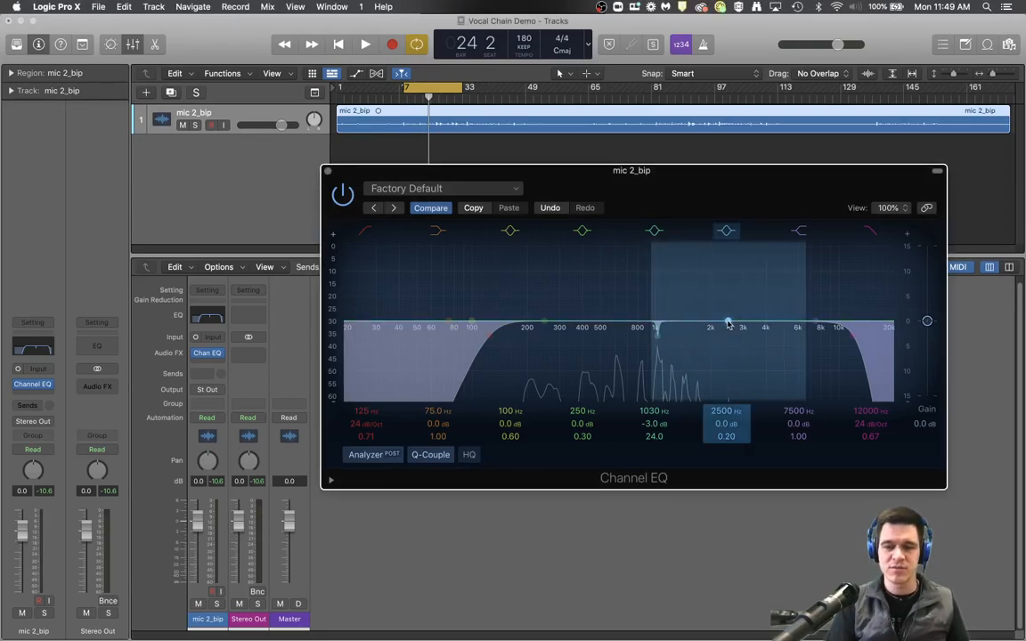
Audition the 2500 Hz band as a narrow boost at 2460 Hz, and turn it into a cut of about -3.1 dB with a Q of 22
mouse_move(726, 436)
mouse_down()
mouse_move(726, 374)
mouse_move(731, 418)
mouse_up()
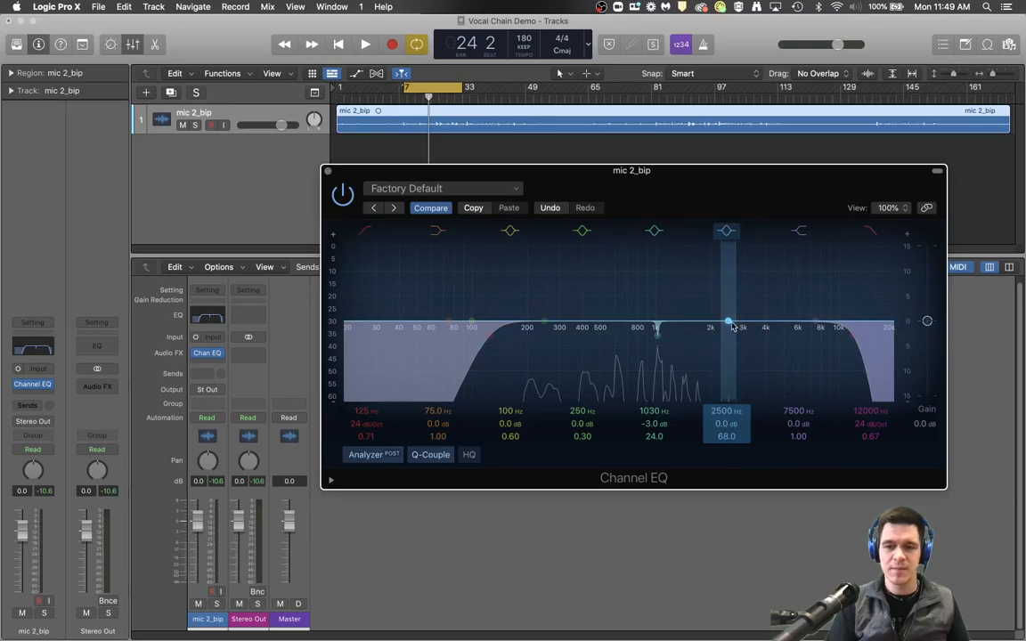
drag(727, 320, 726, 228)
key(space)
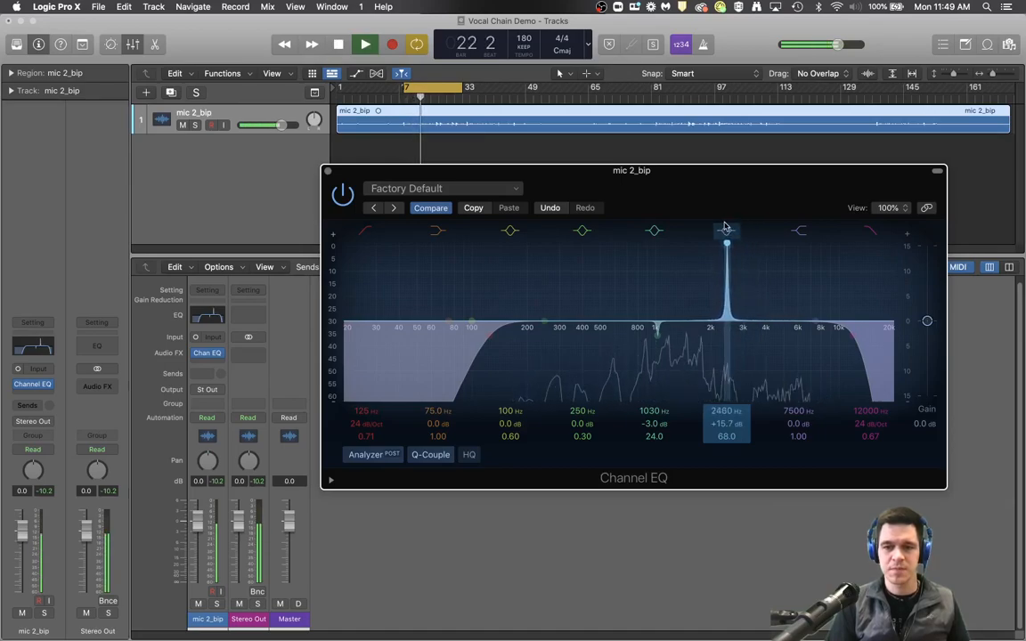
key(space)
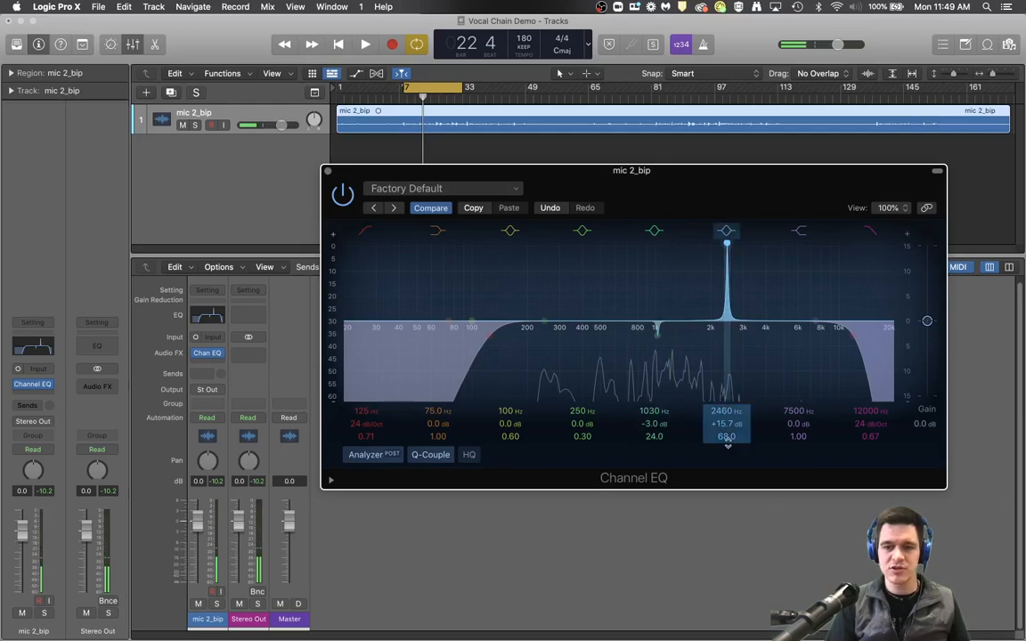
drag(726, 424, 726, 514)
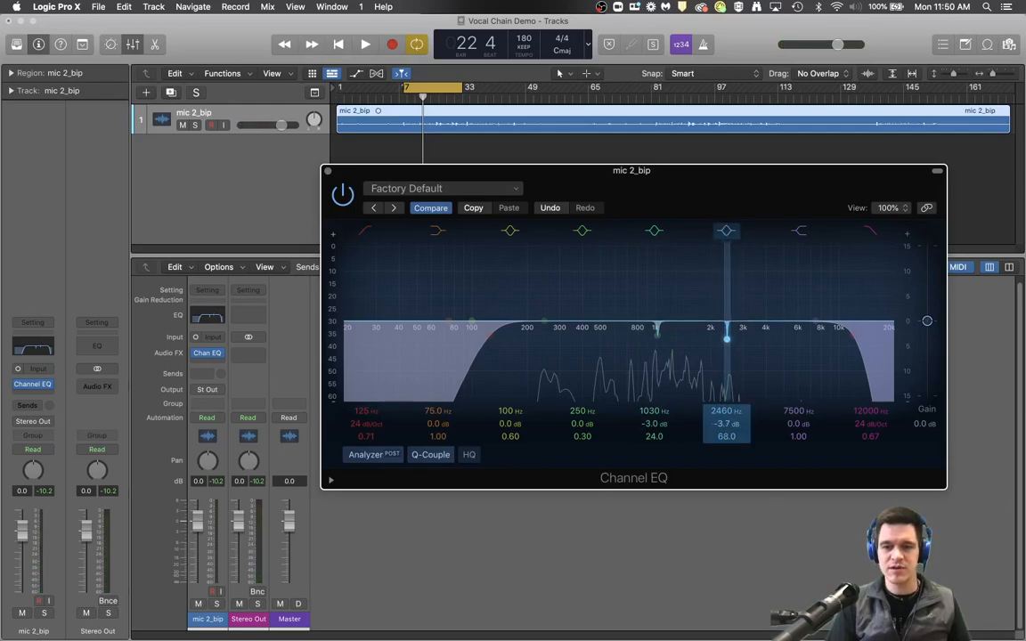
mouse_move(722, 450)
mouse_down()
mouse_move(723, 438)
mouse_move(723, 472)
mouse_up()
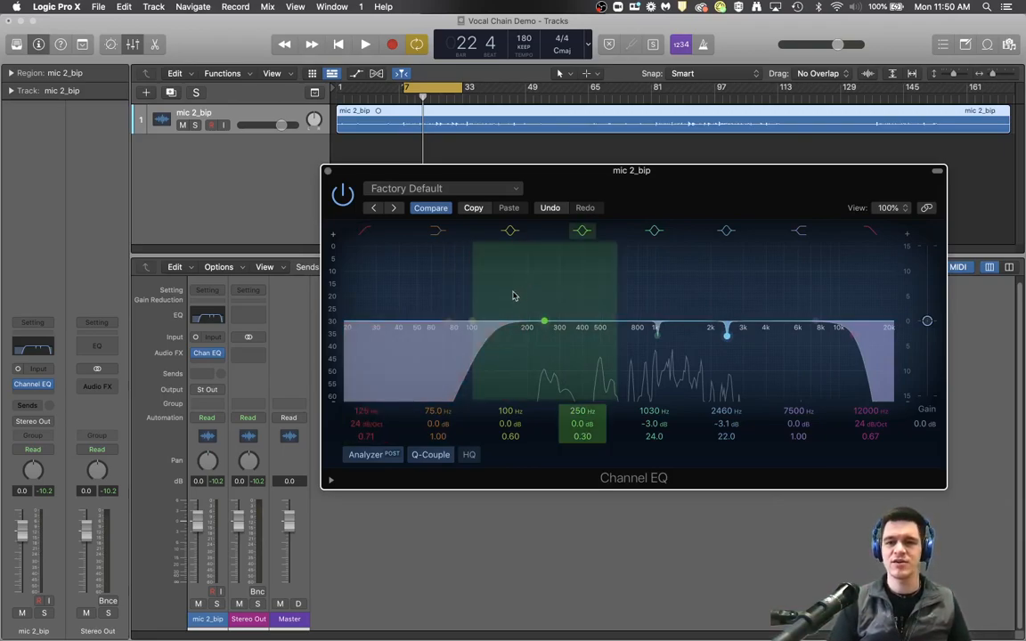
Raise the EQ's low cut to about 144 Hz by ear during playback, and close the EQ window
drag(488, 339, 495, 340)
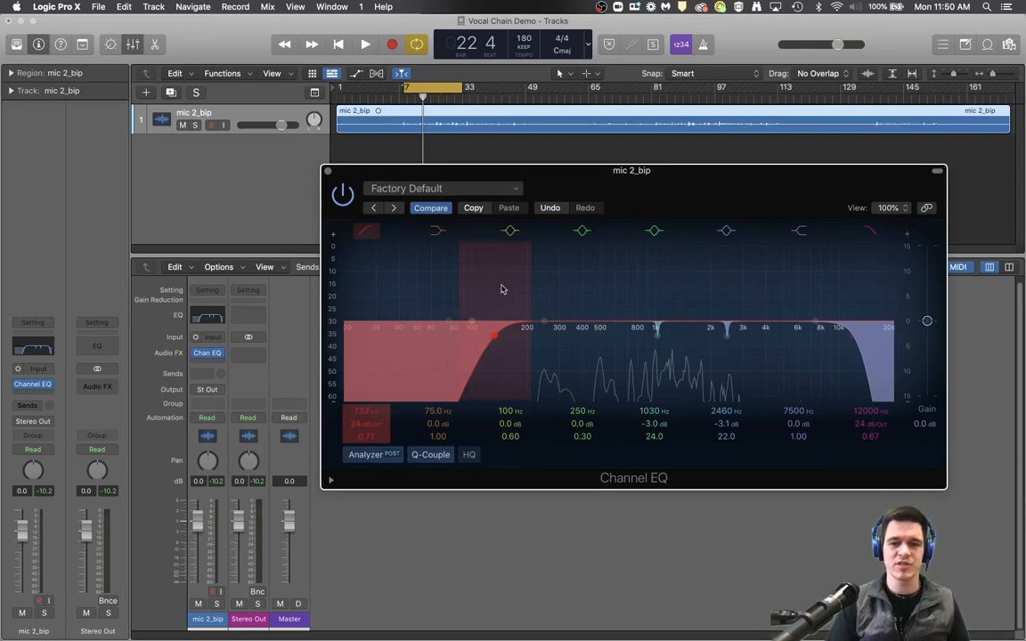
key(space)
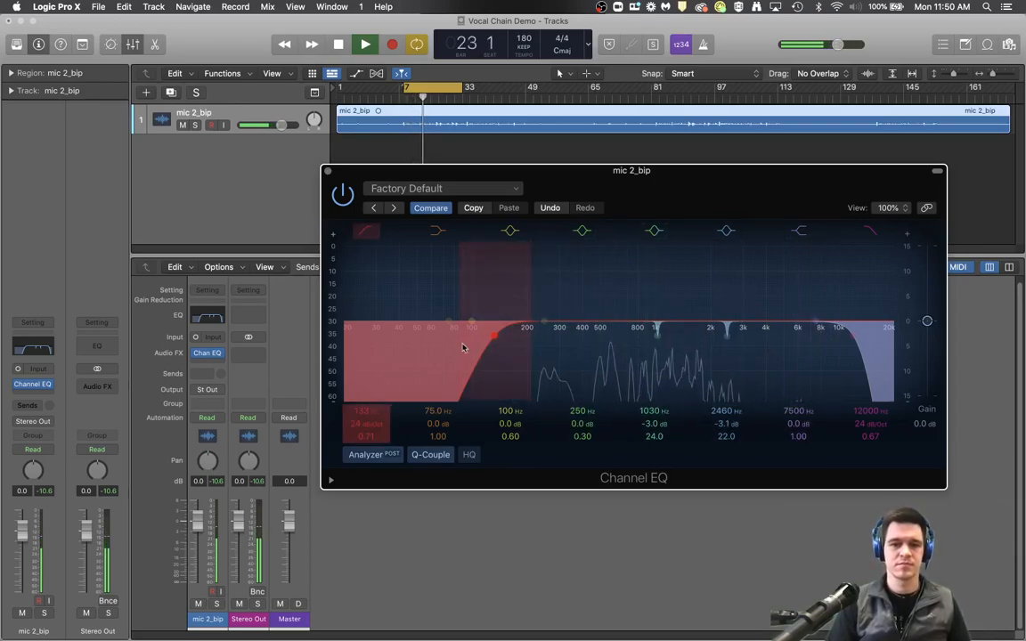
drag(493, 342, 498, 342)
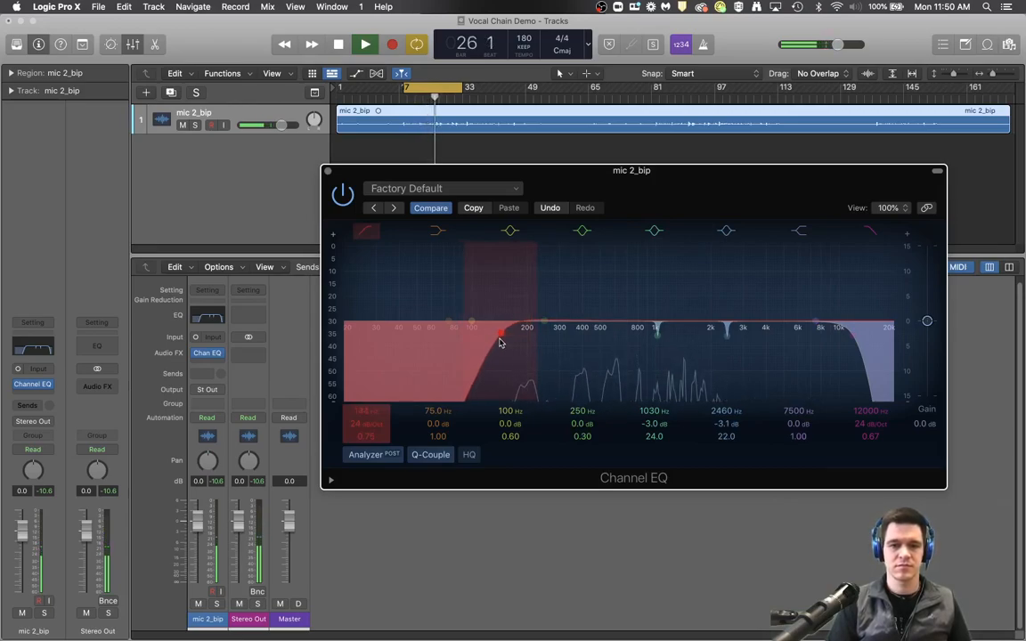
click(328, 171)
key(space)
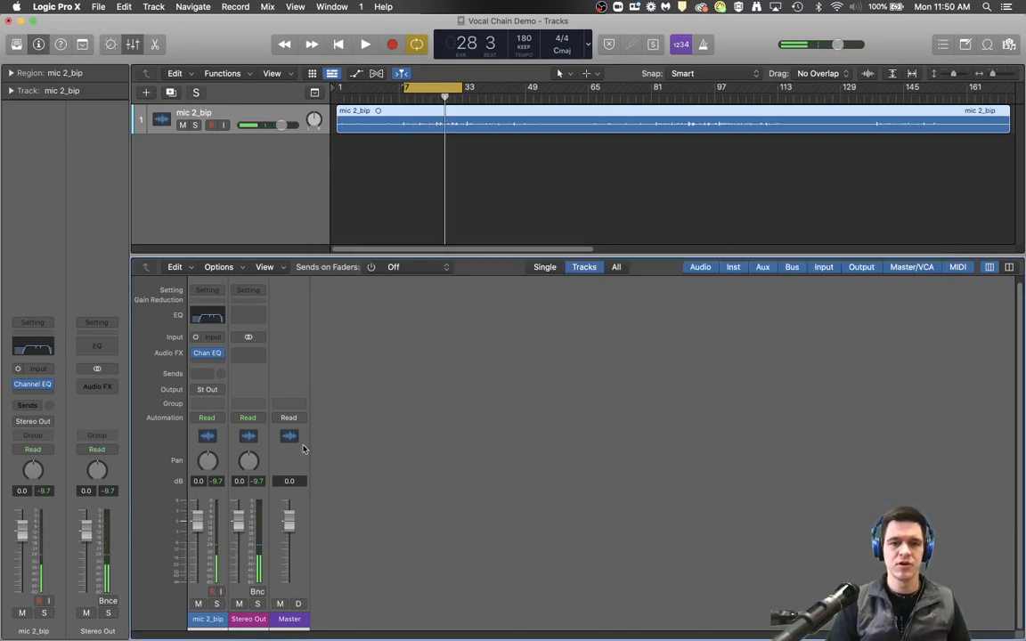
Insert a mono Compressor after the Channel EQ on the mic 2_bip track
click(210, 363)
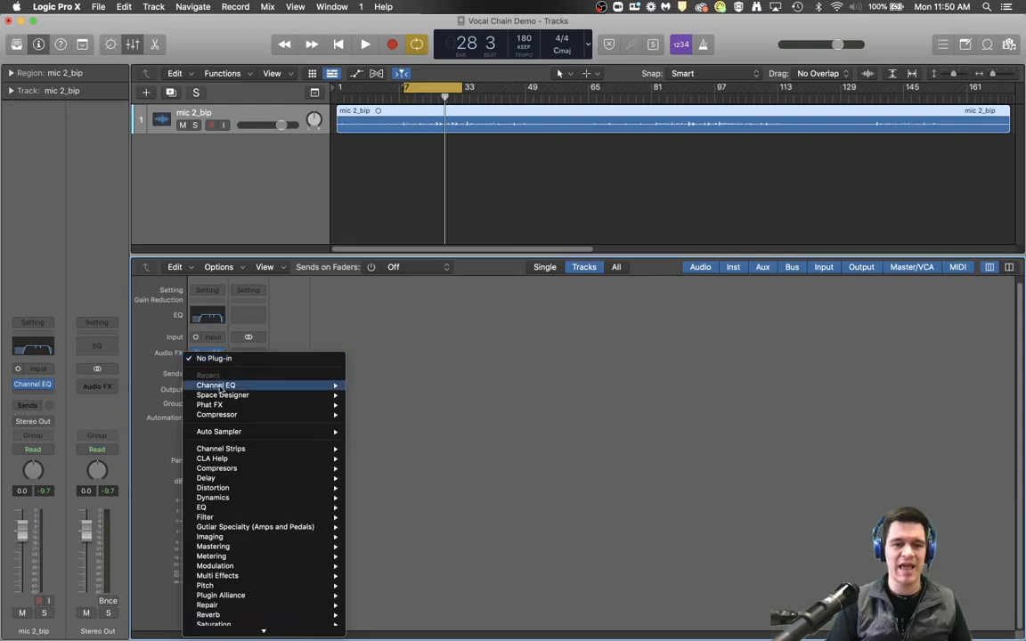
mouse_move(216, 416)
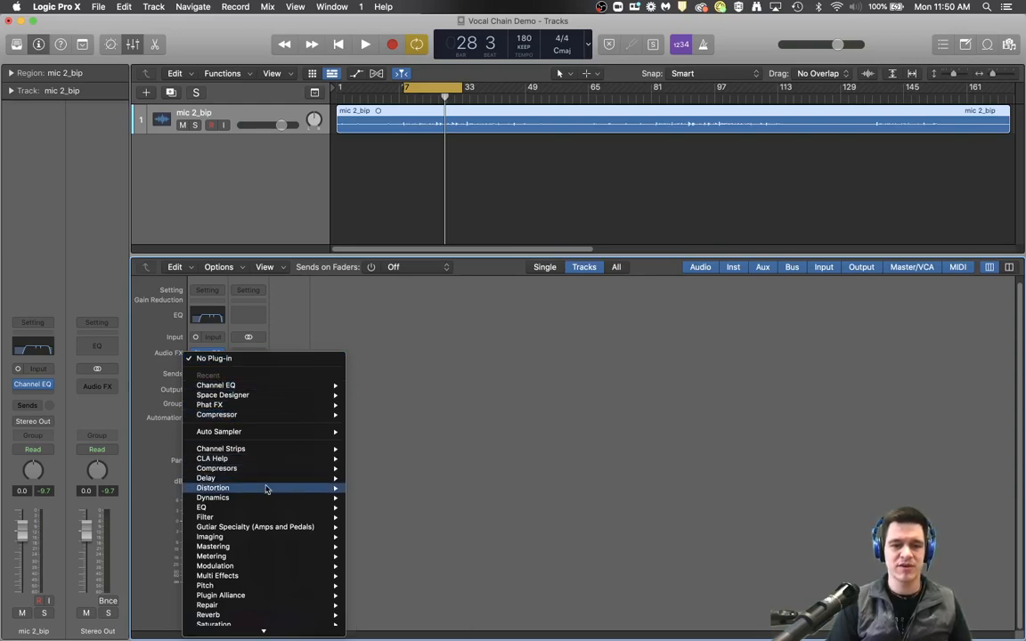
mouse_move(267, 503)
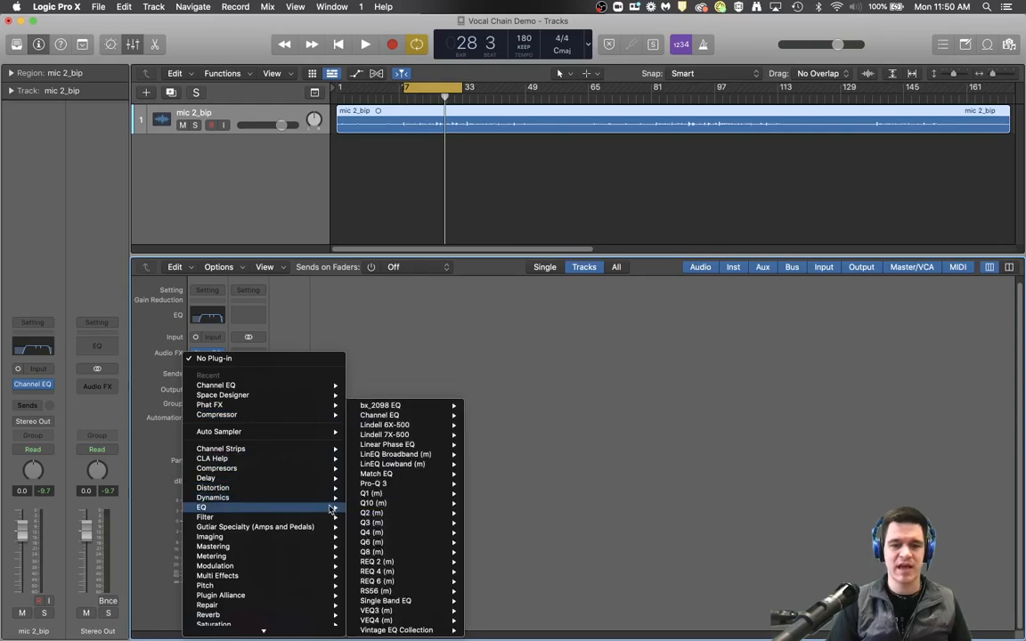
mouse_move(436, 533)
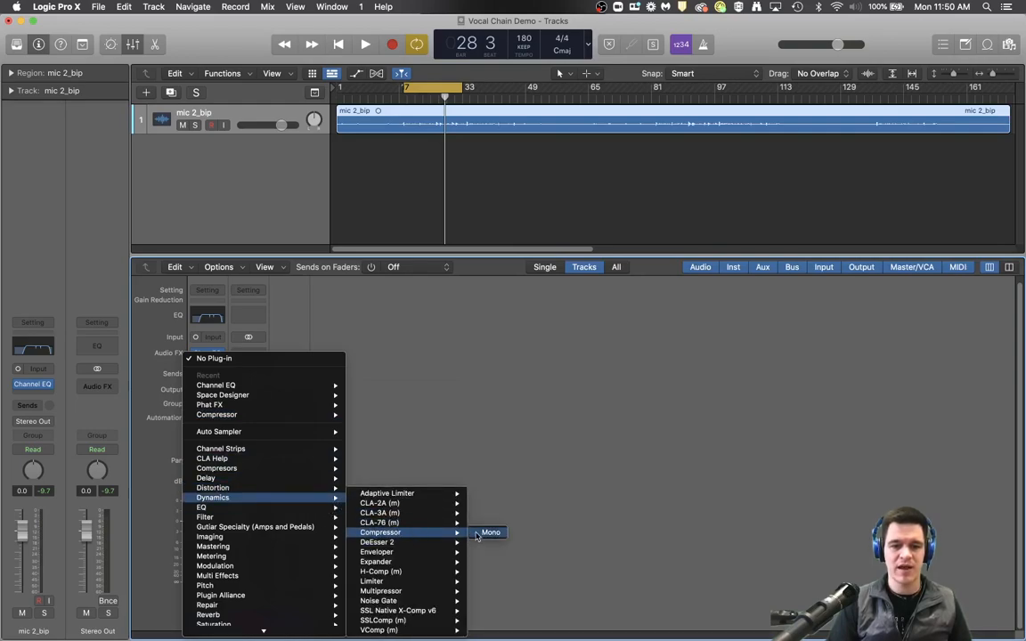
click(489, 532)
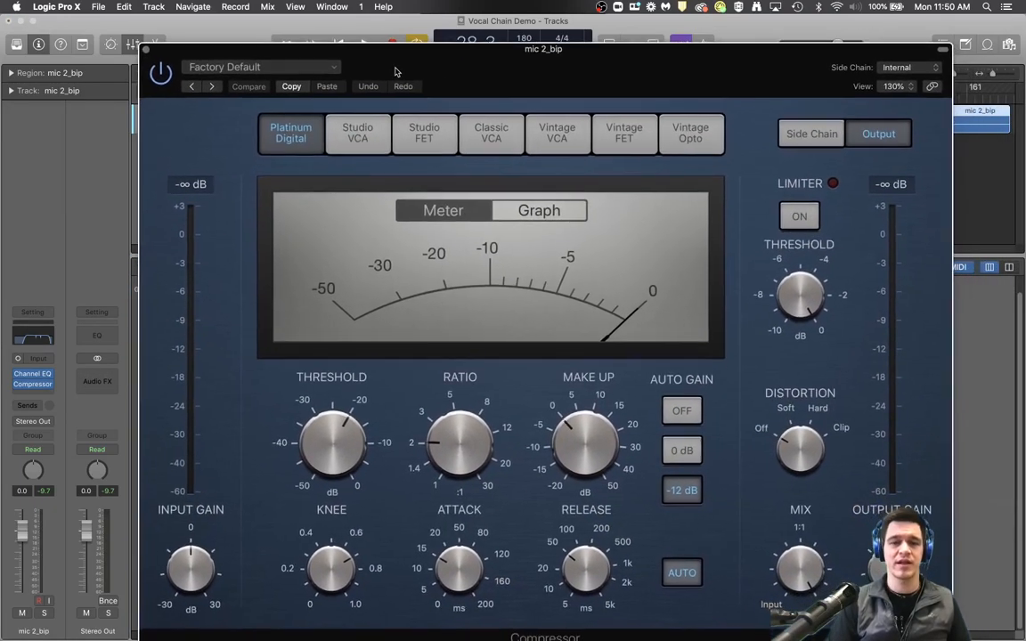
Load the Studio Vocal preset from the Voice category in the Compressor, and move its window clear of the transport controls
click(330, 55)
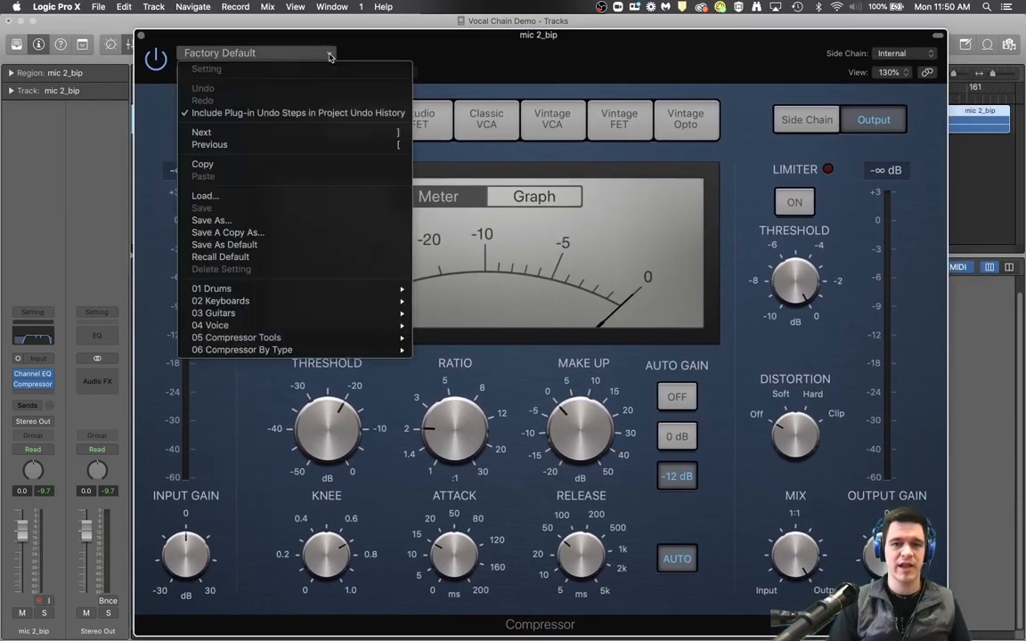
mouse_move(322, 327)
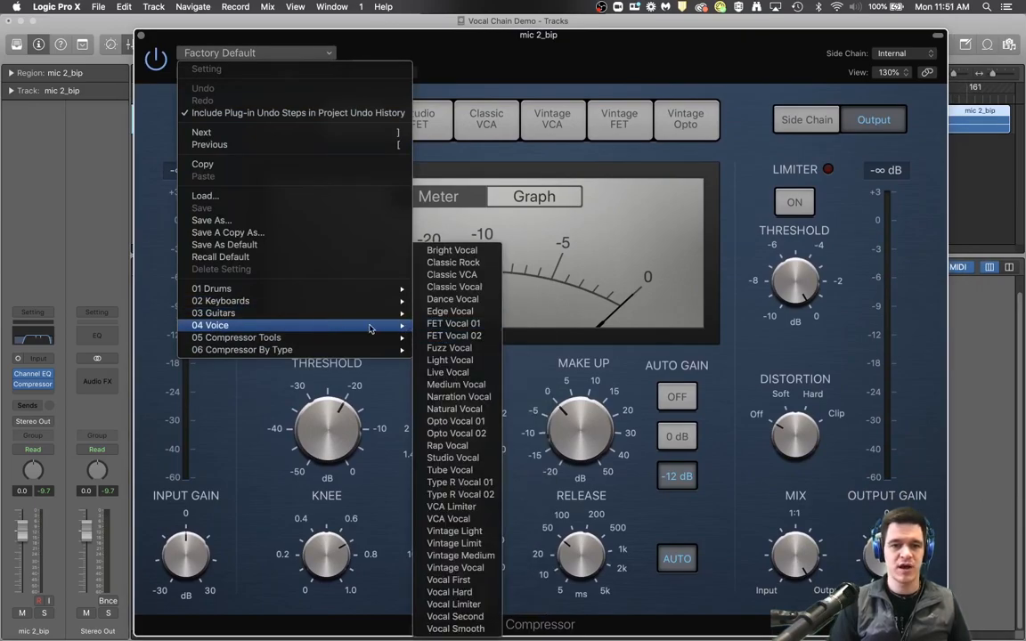
click(458, 458)
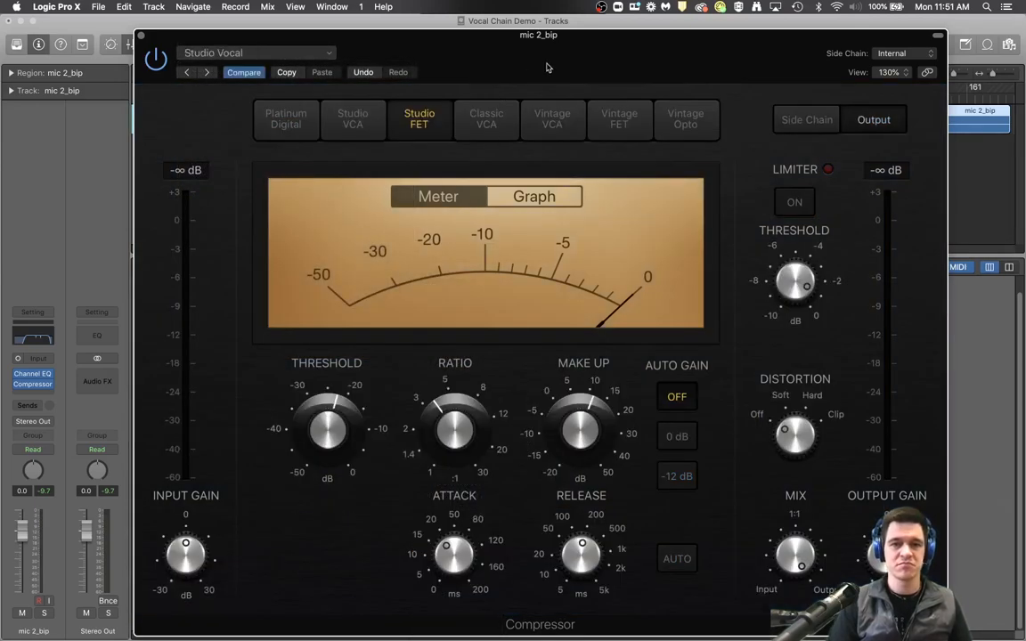
drag(548, 68, 644, 114)
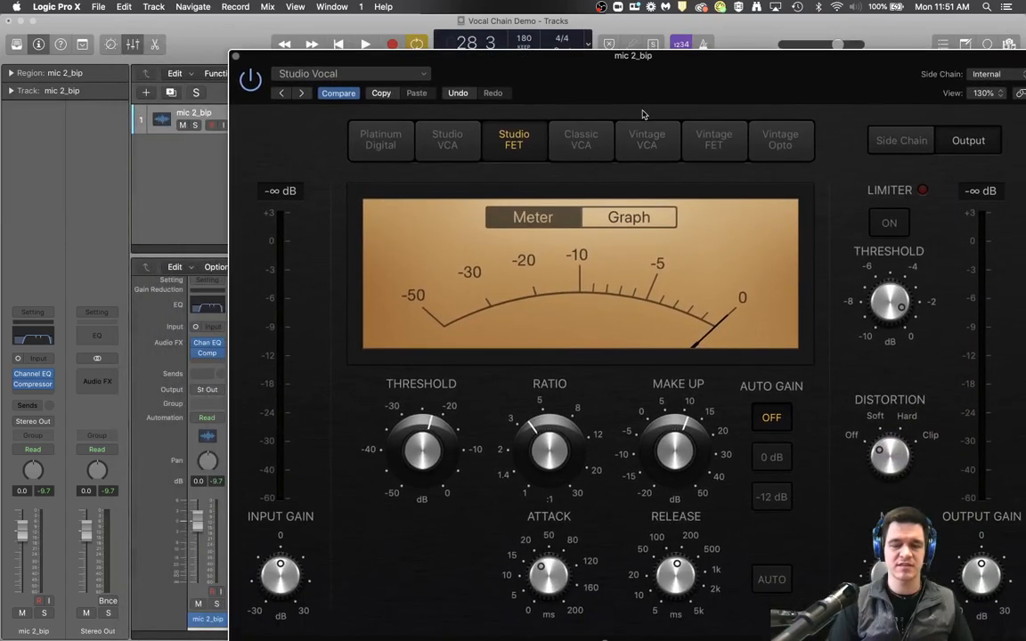
drag(539, 97, 550, 134)
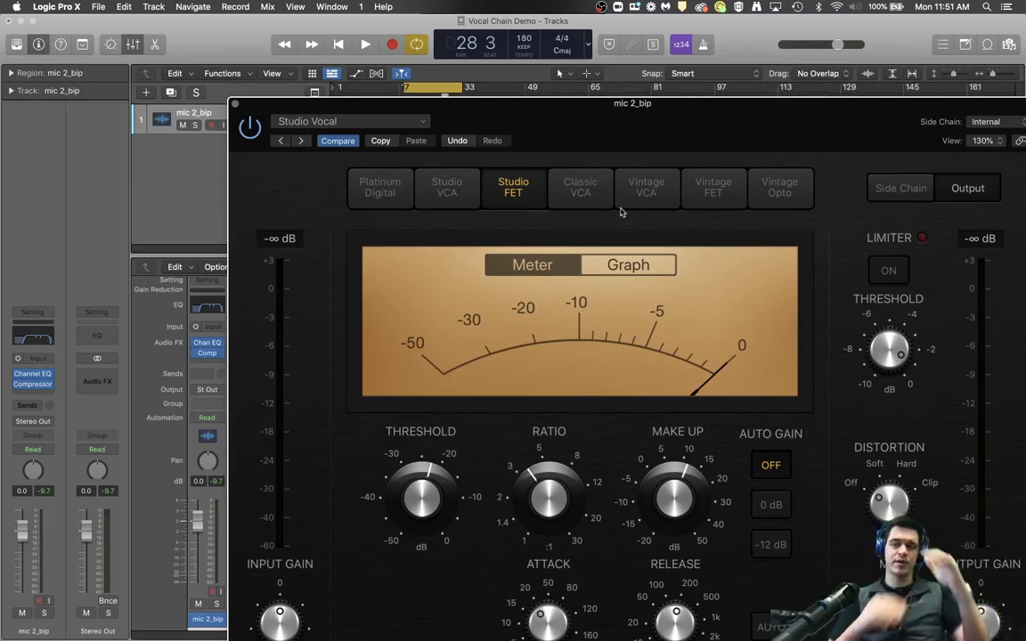
Adjust the Compressor by ear during playback, setting the attack to 16.5 ms and the make-up gain to 10 dB
mouse_move(634, 477)
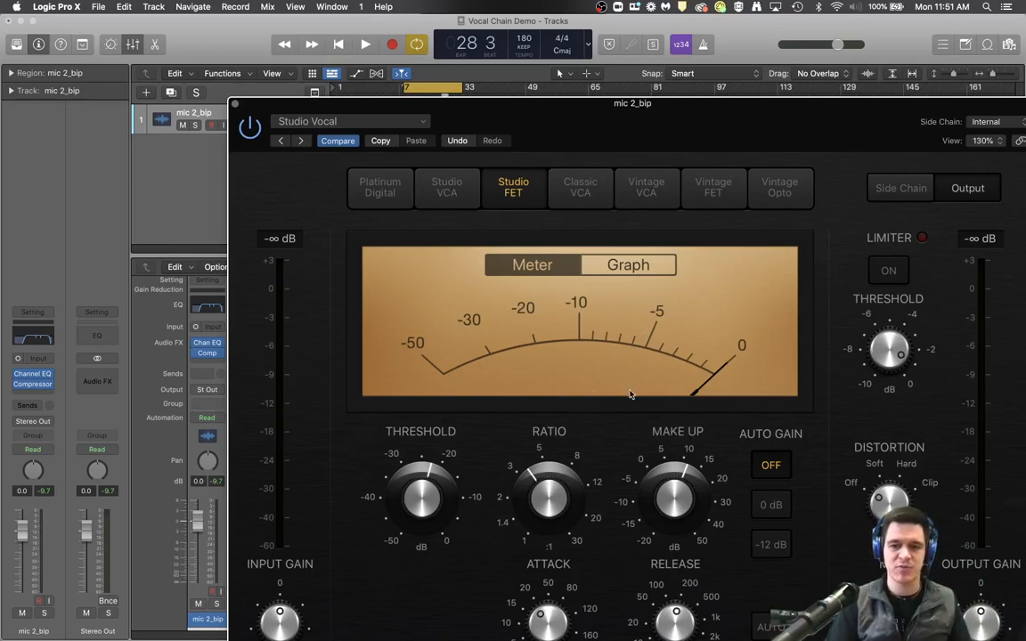
key(space)
mouse_move(611, 526)
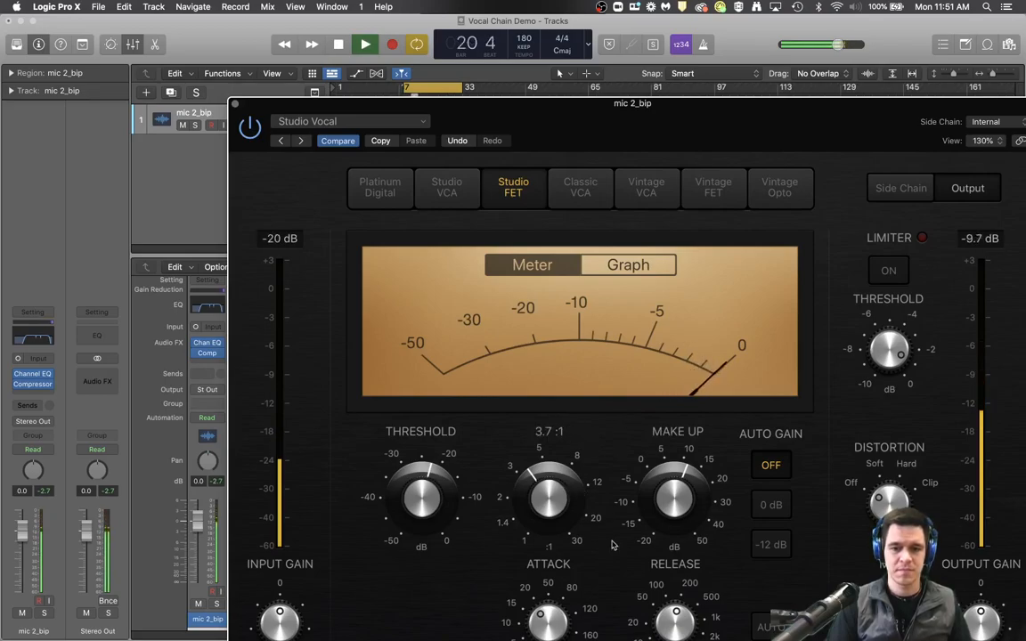
drag(540, 620, 538, 629)
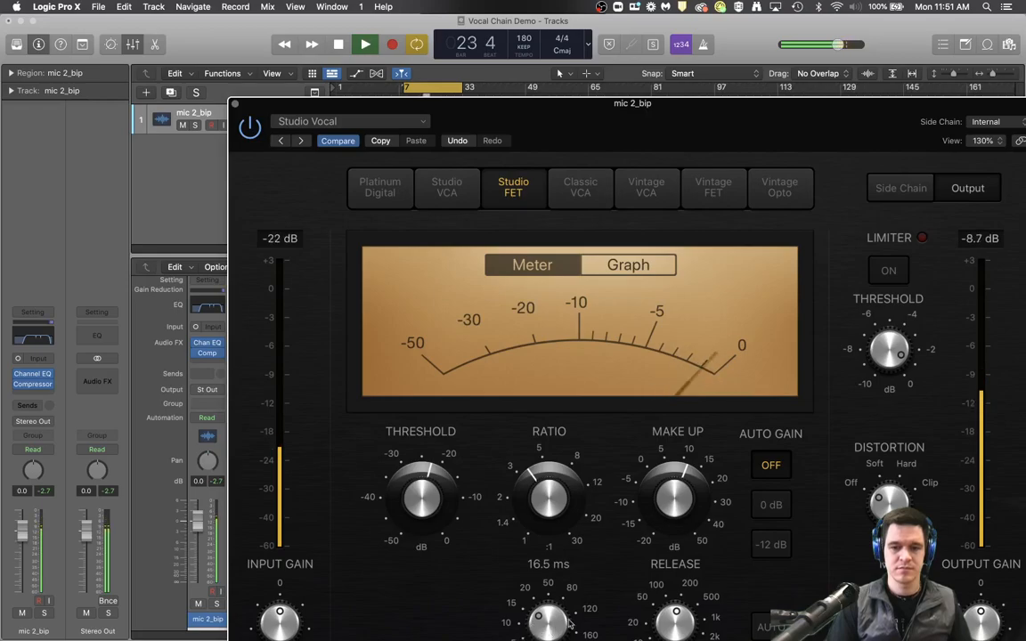
mouse_move(674, 548)
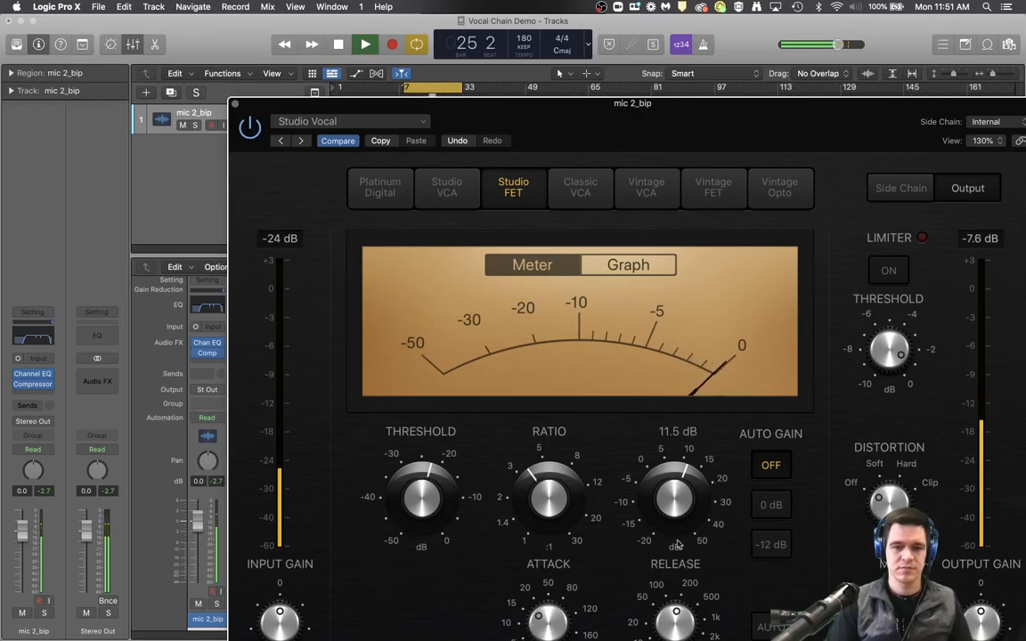
drag(673, 478, 674, 492)
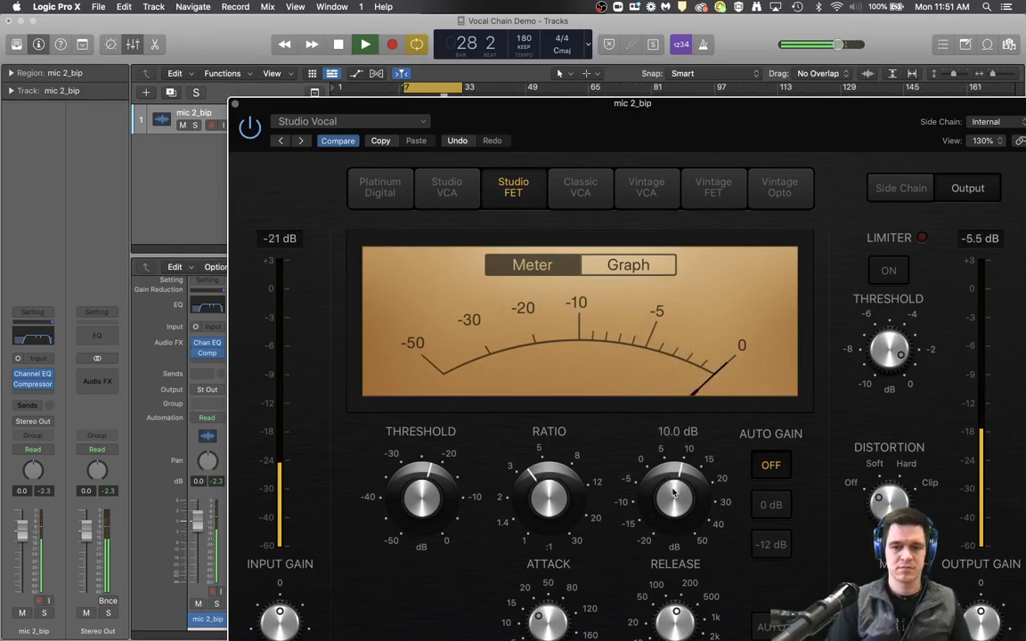
mouse_move(535, 500)
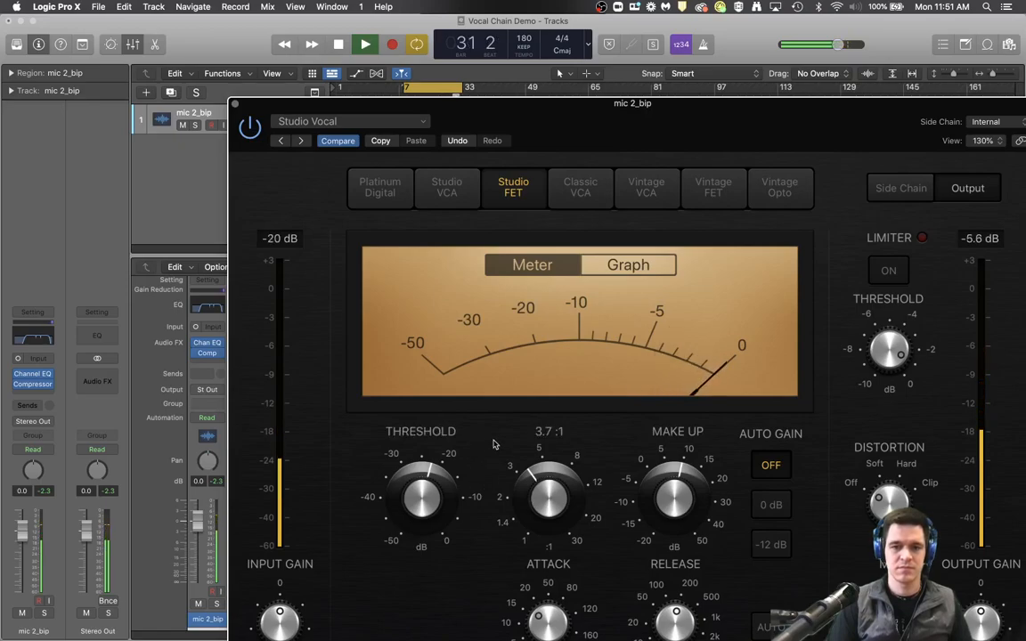
mouse_move(637, 563)
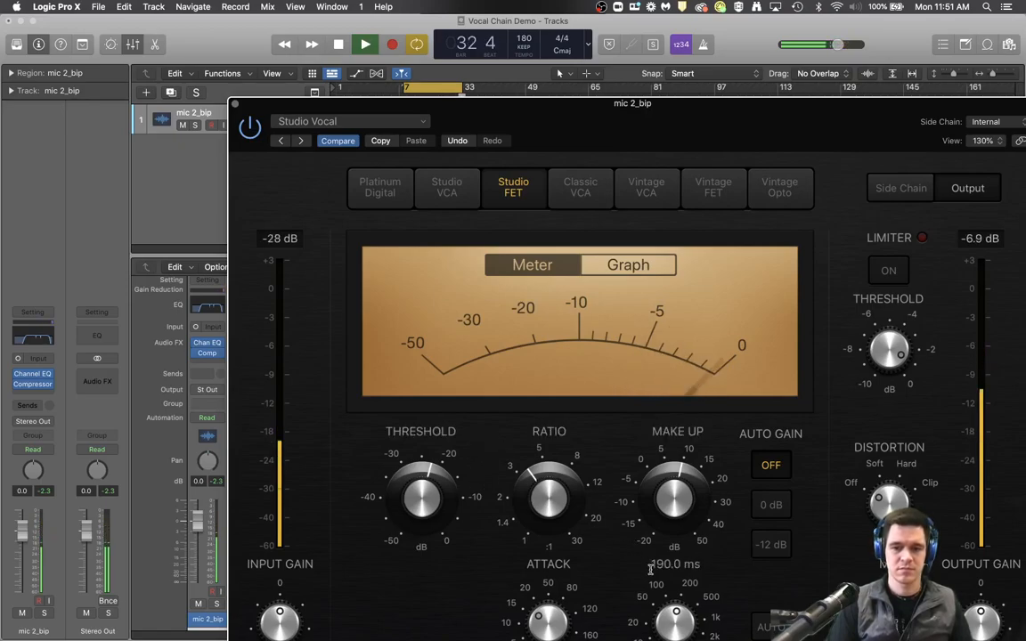
key(space)
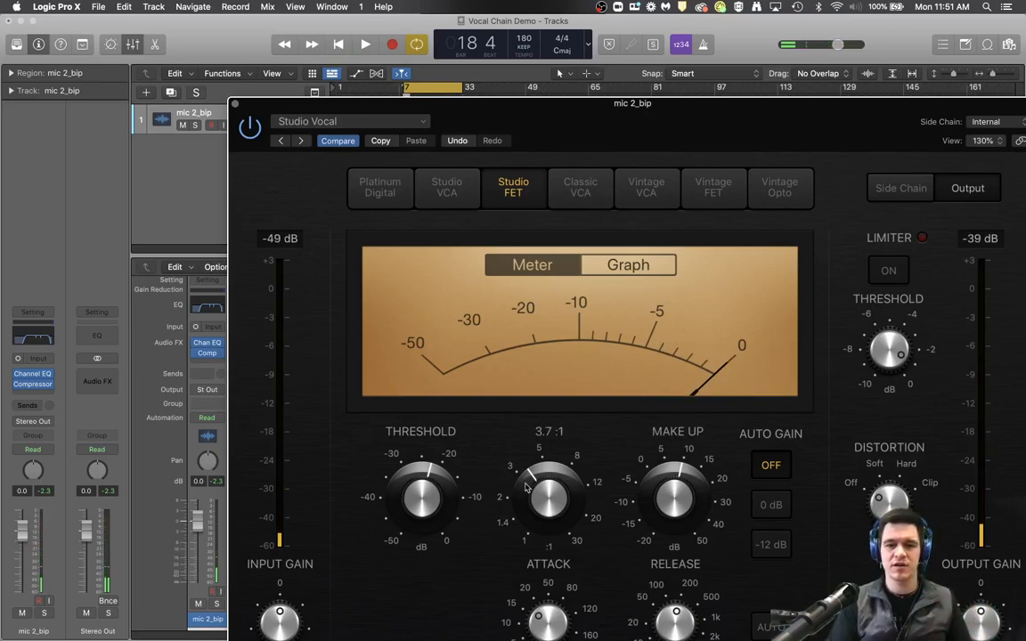
Switch the Compressor display to the graph, check the gain reduction during playback, and close the Compressor window
click(619, 266)
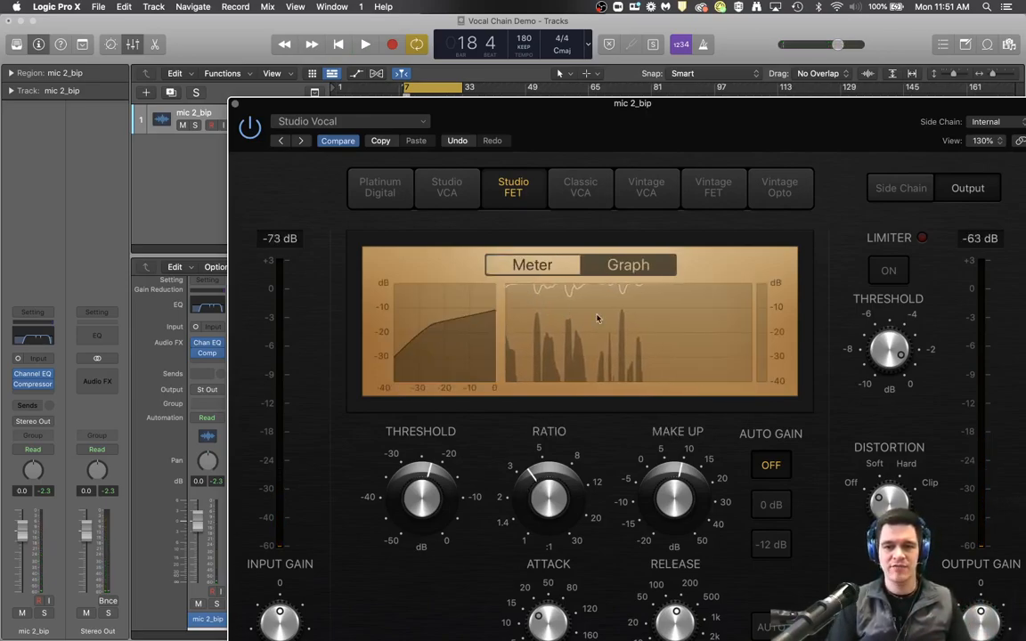
key(space)
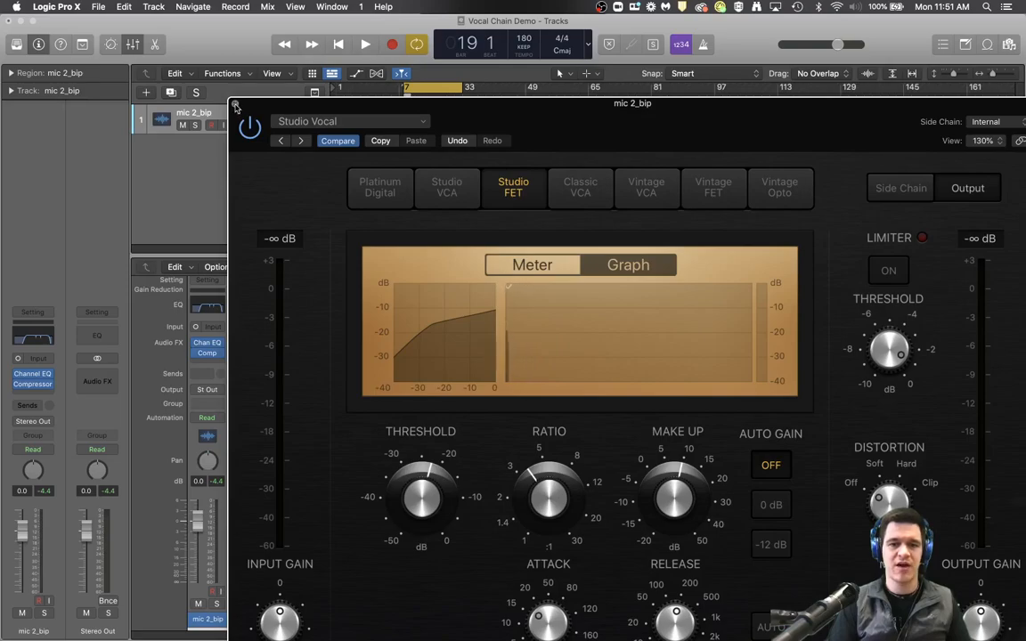
click(235, 106)
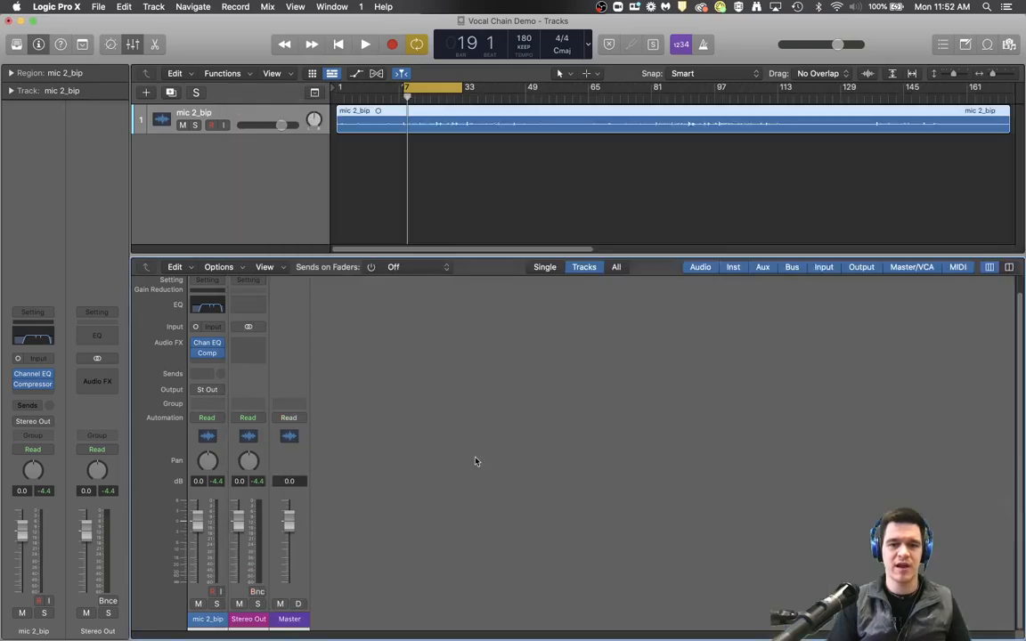
Insert a mono Phat FX after the Compressor on the mic 2_bip track, and move its window up for a full view
click(212, 364)
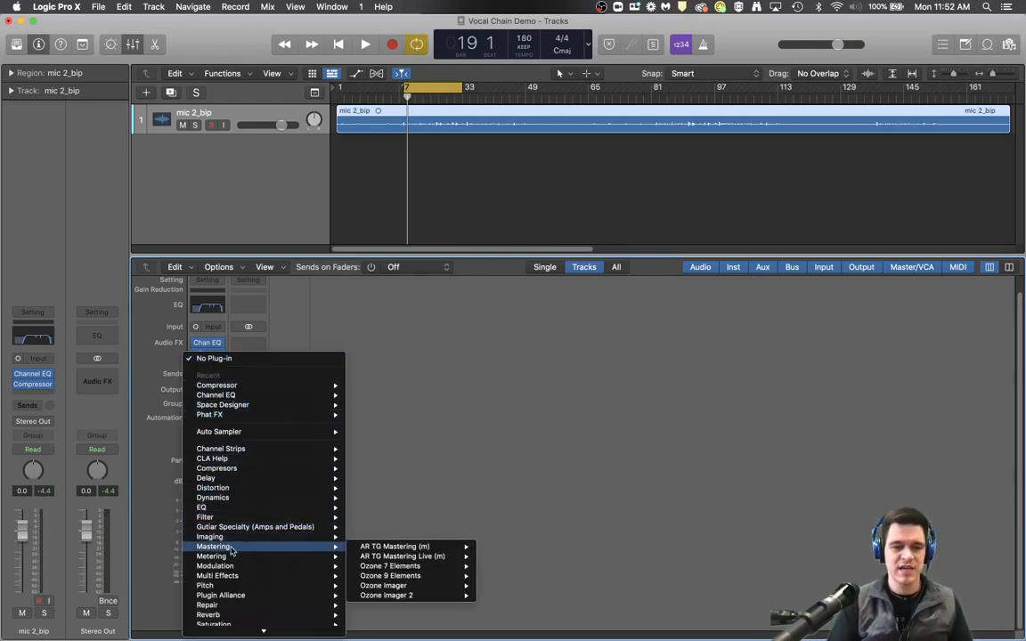
mouse_move(230, 558)
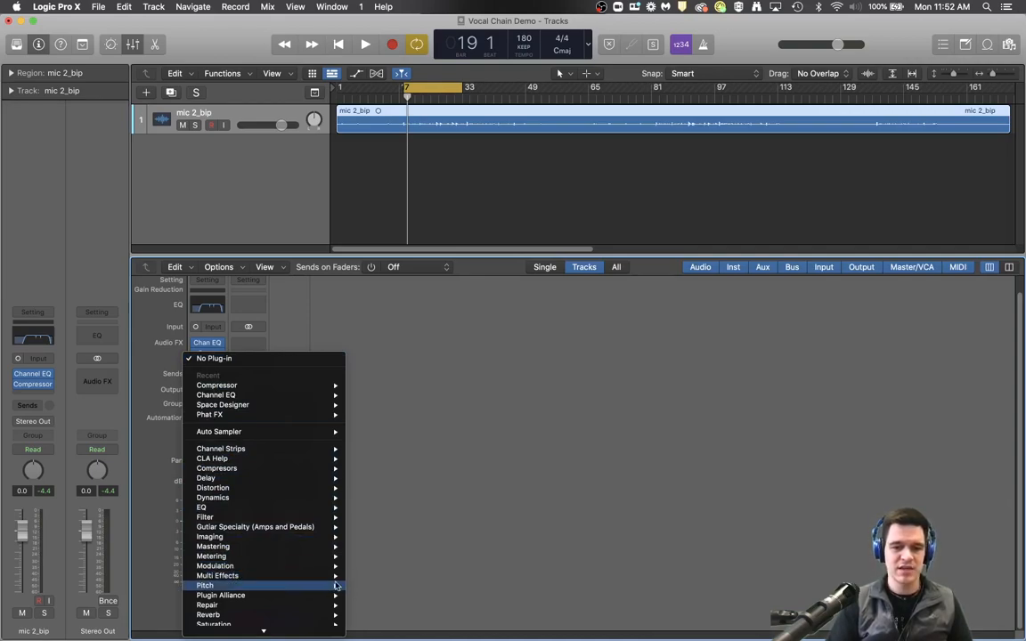
mouse_move(382, 580)
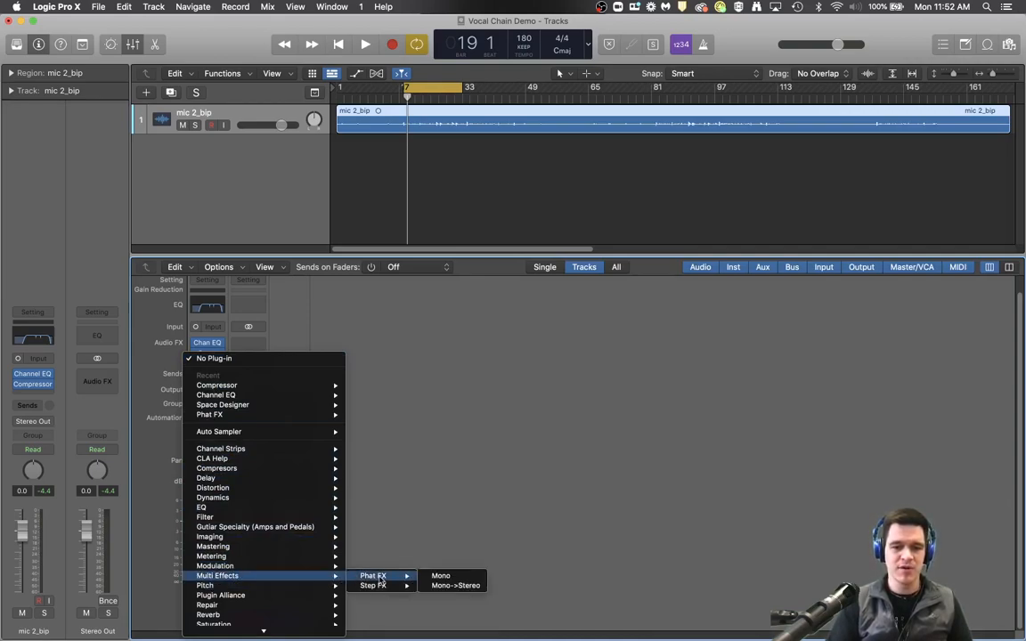
click(447, 580)
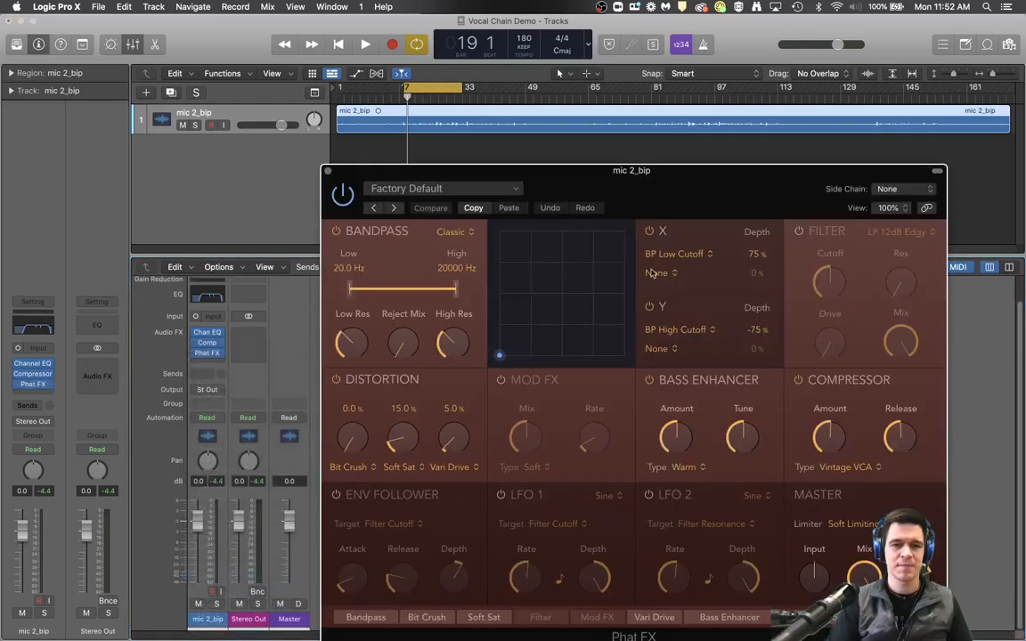
drag(645, 190, 638, 122)
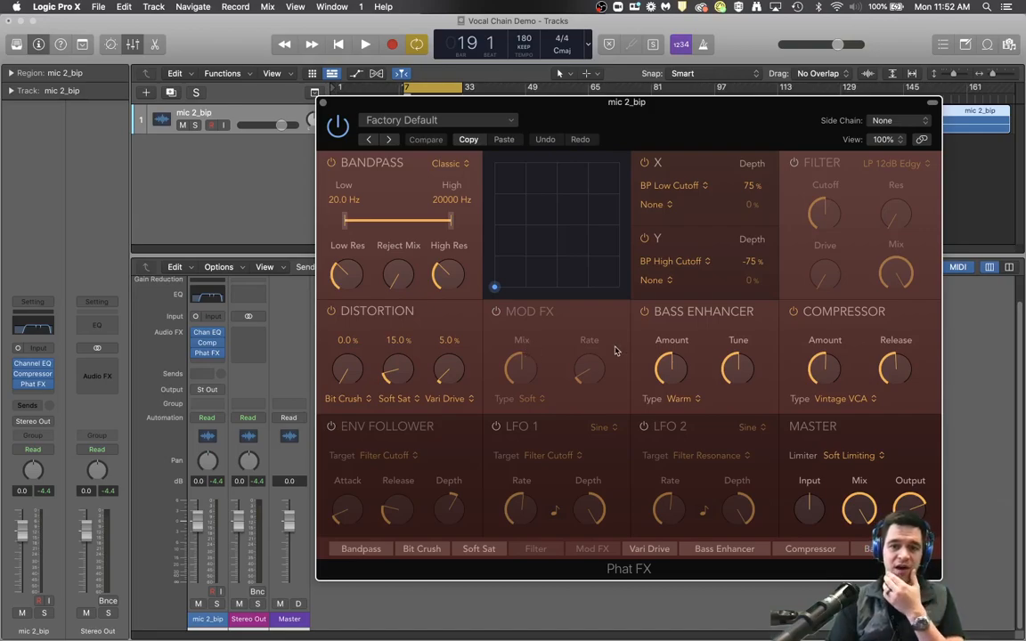
Turn off the Bass Enhancer, Compressor and Bandpass sections in Phat FX, leaving the Distortion section on
click(644, 312)
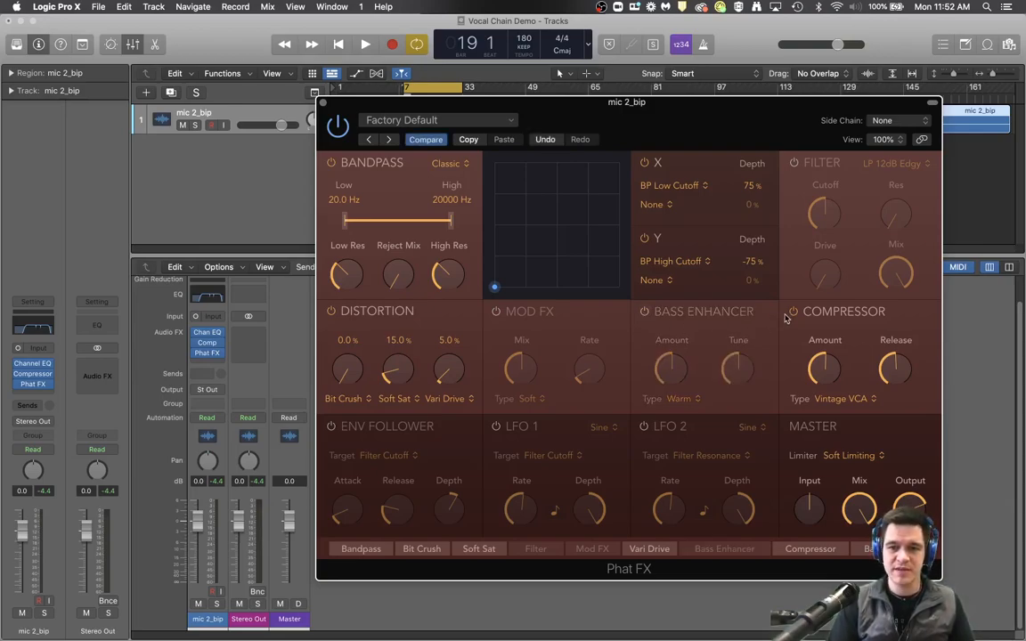
click(792, 312)
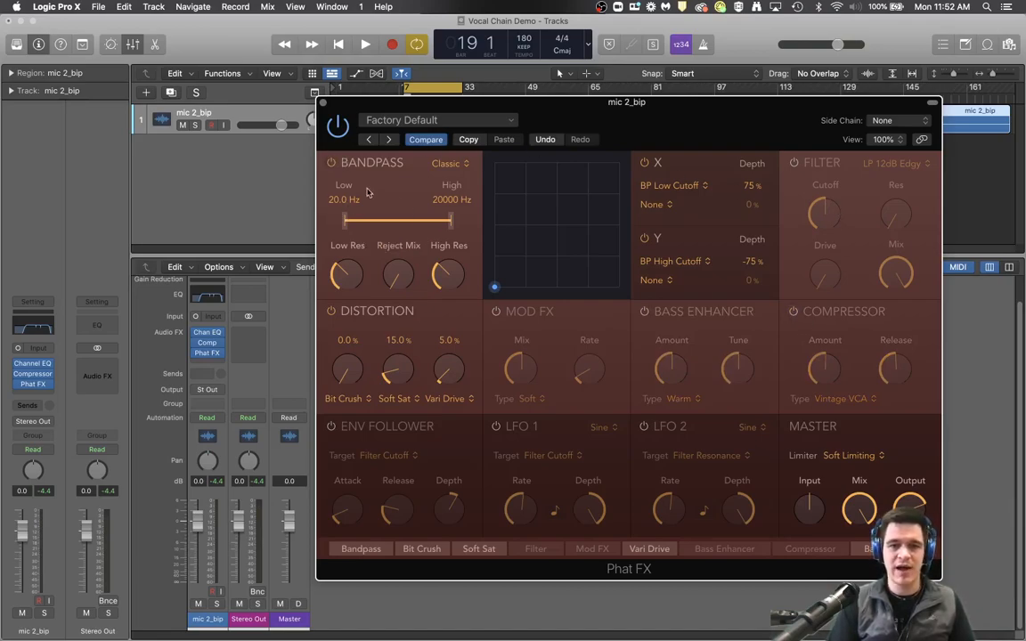
click(331, 164)
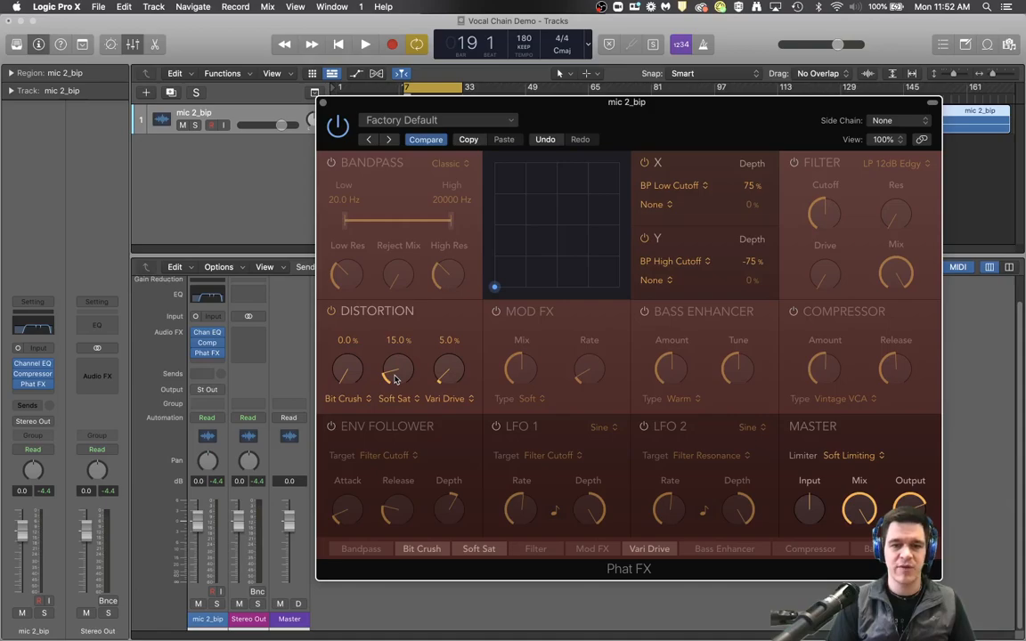
Raise the Soft Sat distortion in Phat FX to 43.1% by ear during playback, and close the Phat FX window
key(space)
drag(397, 374, 392, 358)
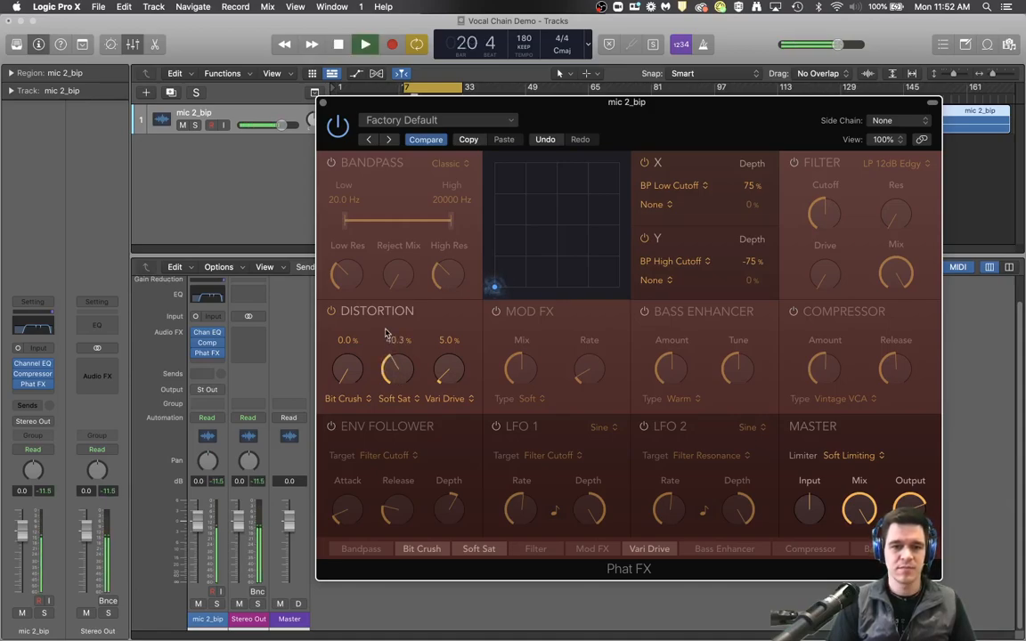
drag(383, 334, 349, 365)
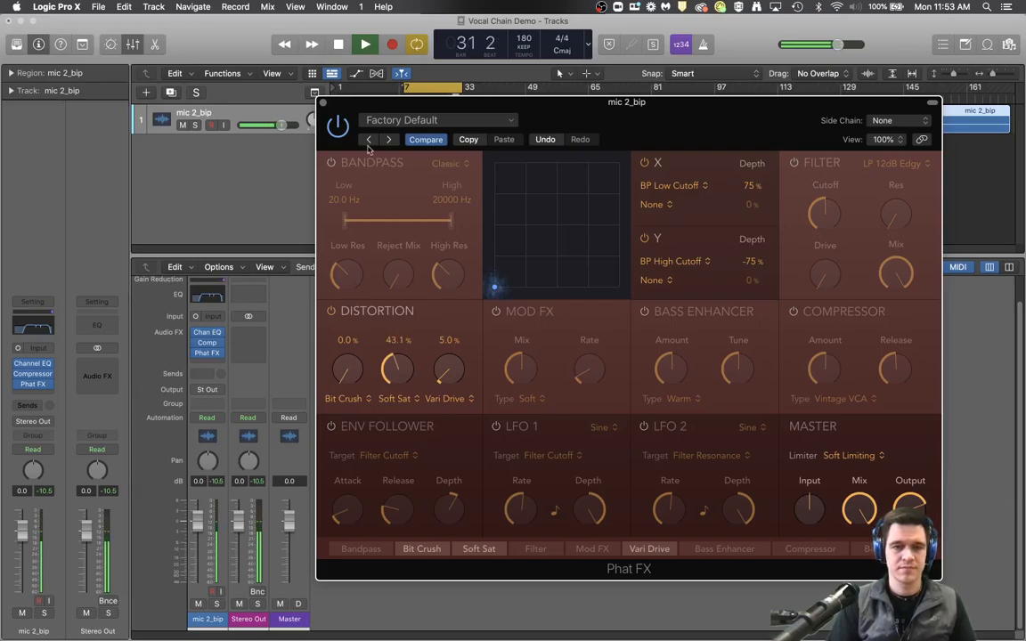
click(336, 48)
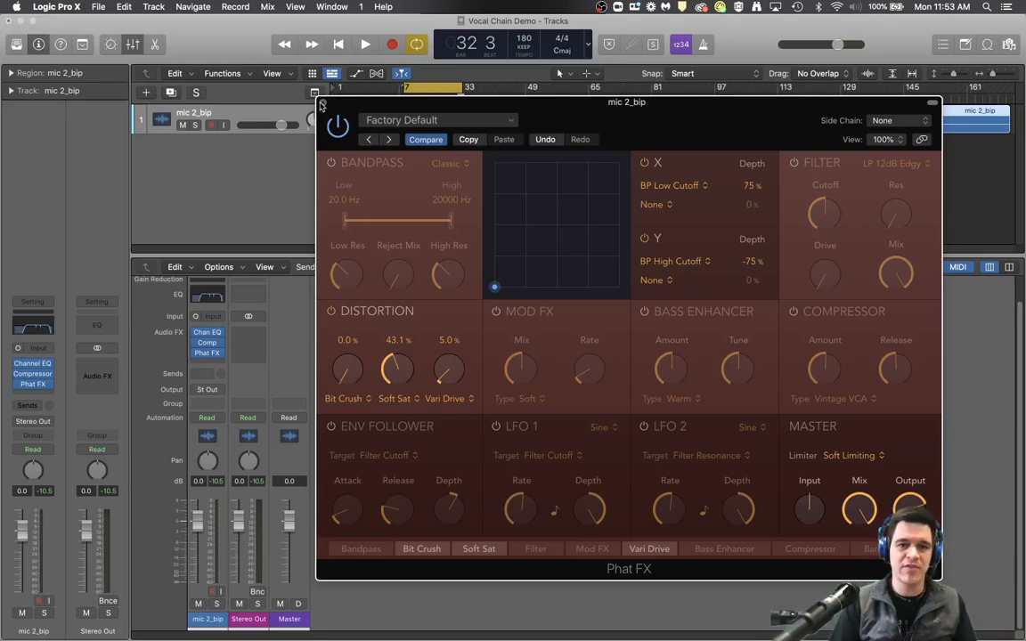
click(322, 105)
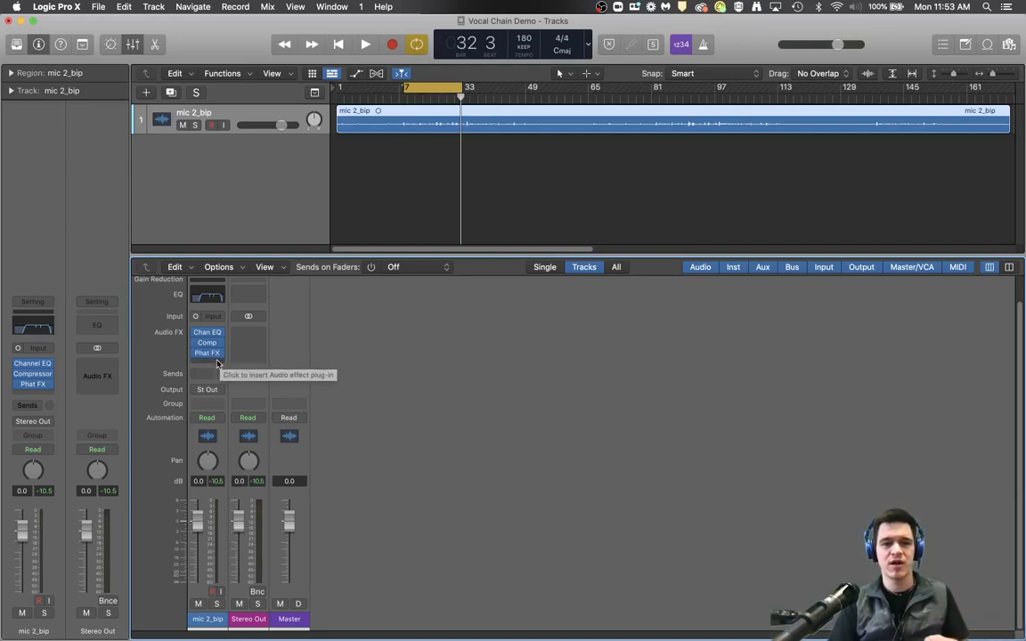
Add a send from the mic 2_bip track to Bus 1
click(207, 378)
mouse_move(213, 389)
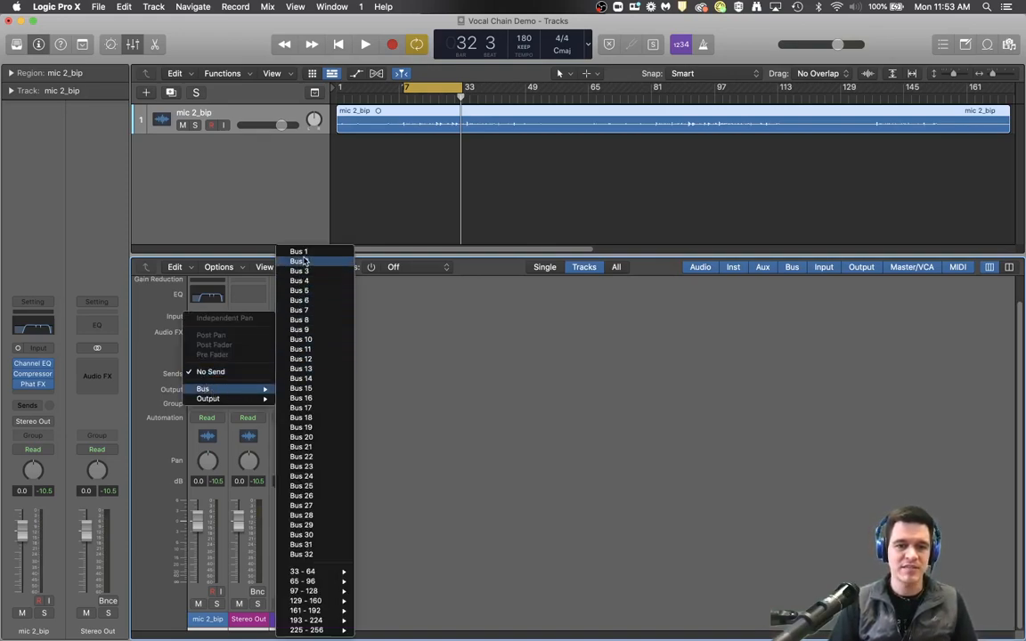
click(301, 252)
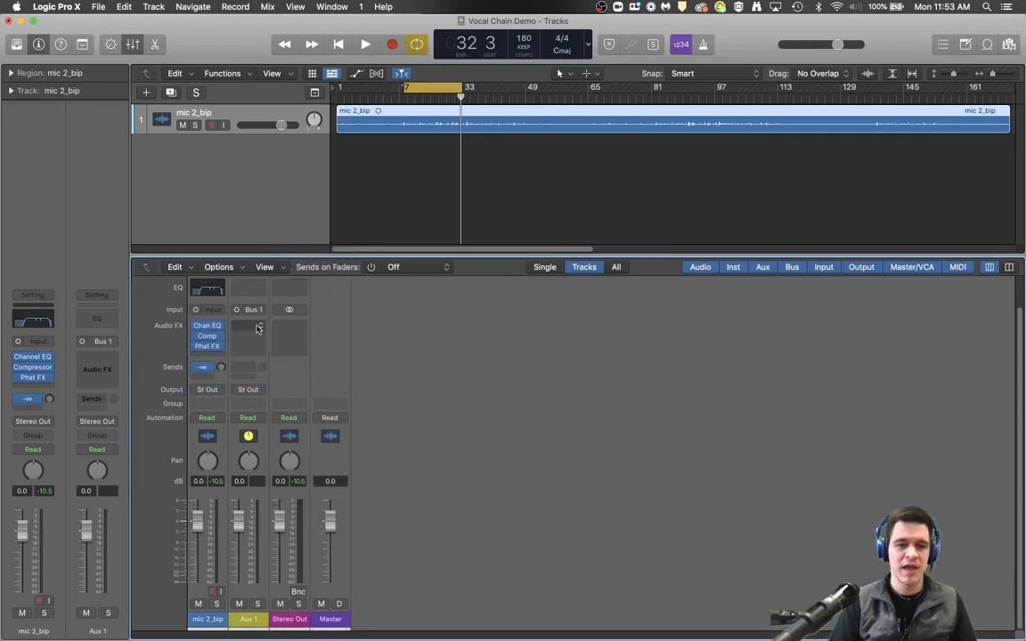
Insert a mono-to-stereo Space Designer reverb on the Aux 1 channel
click(206, 355)
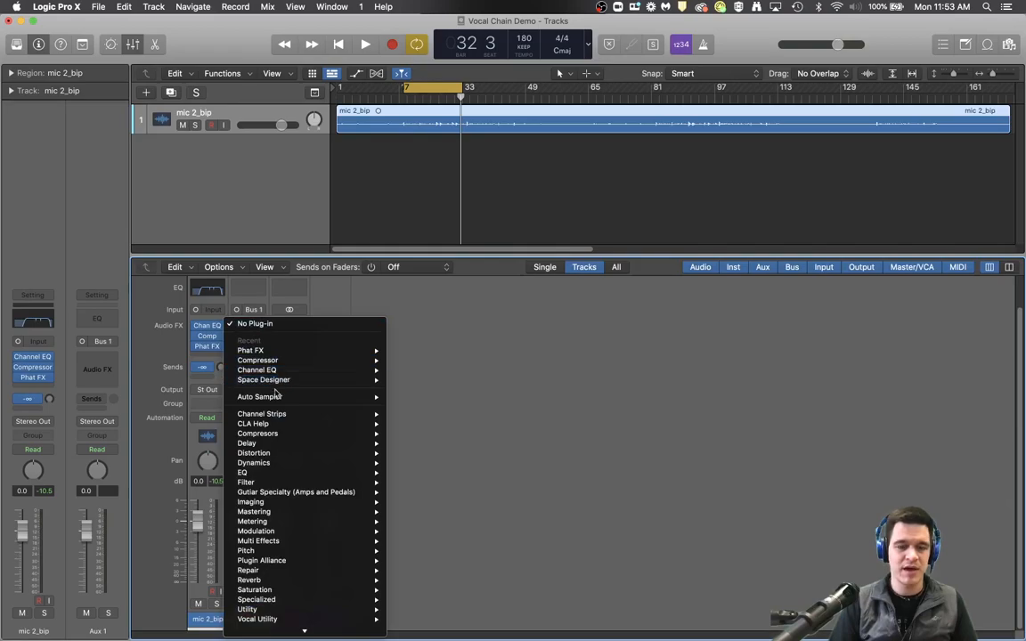
mouse_move(281, 581)
mouse_move(499, 611)
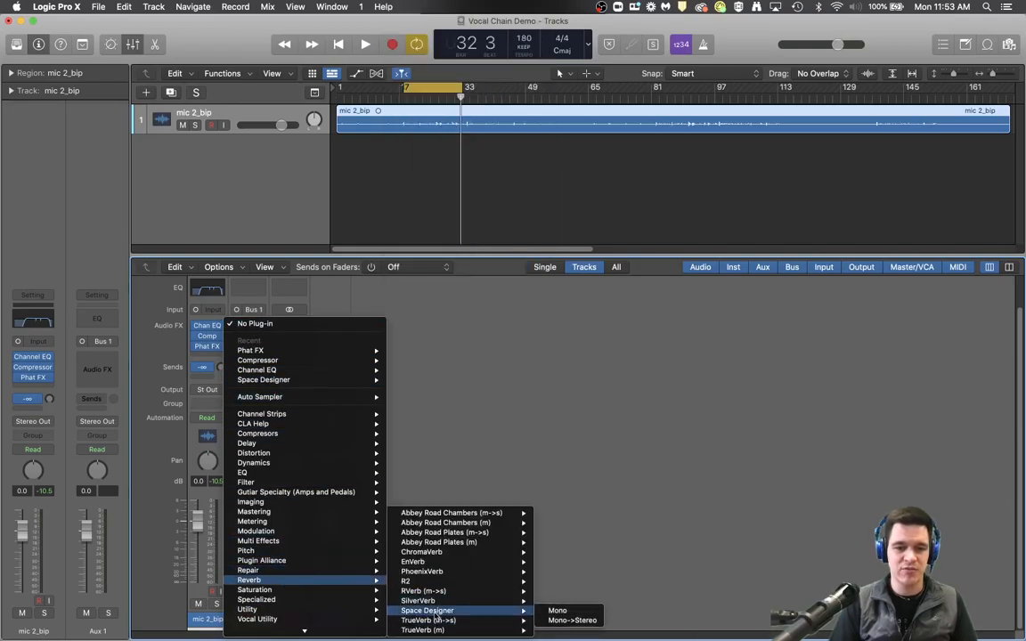
click(575, 623)
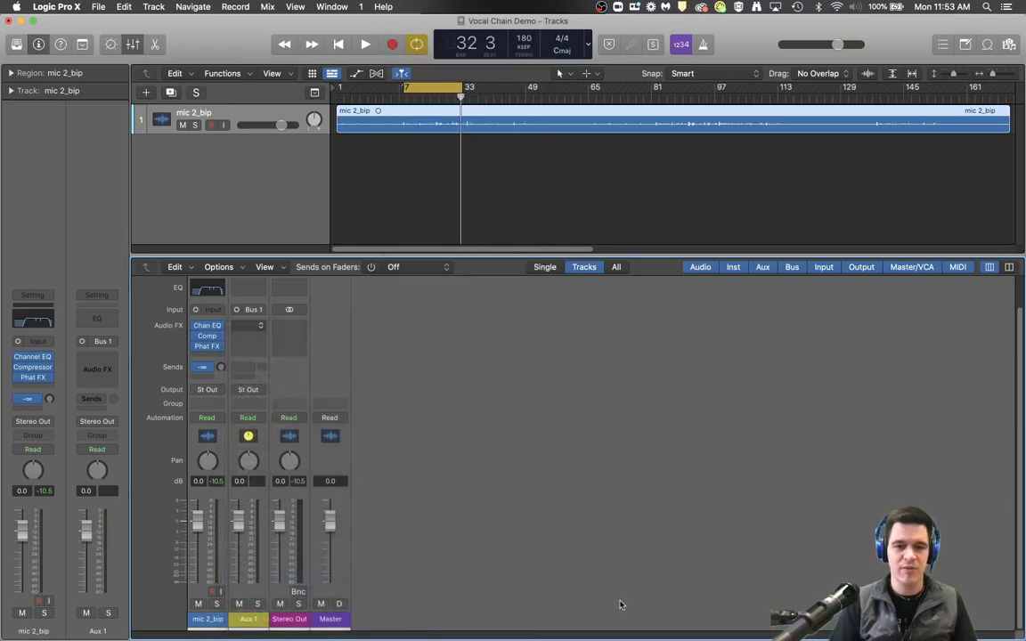
Load the 1.0s Warehouse preset from the small indoor spaces in Space Designer on Aux 1, and close the plug-in window
click(497, 188)
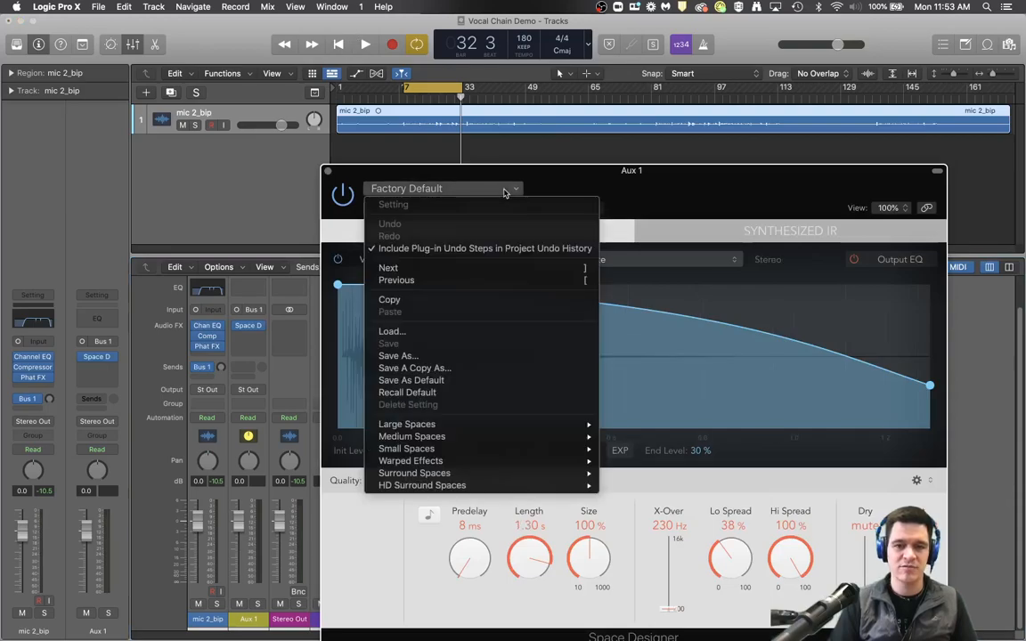
mouse_move(537, 449)
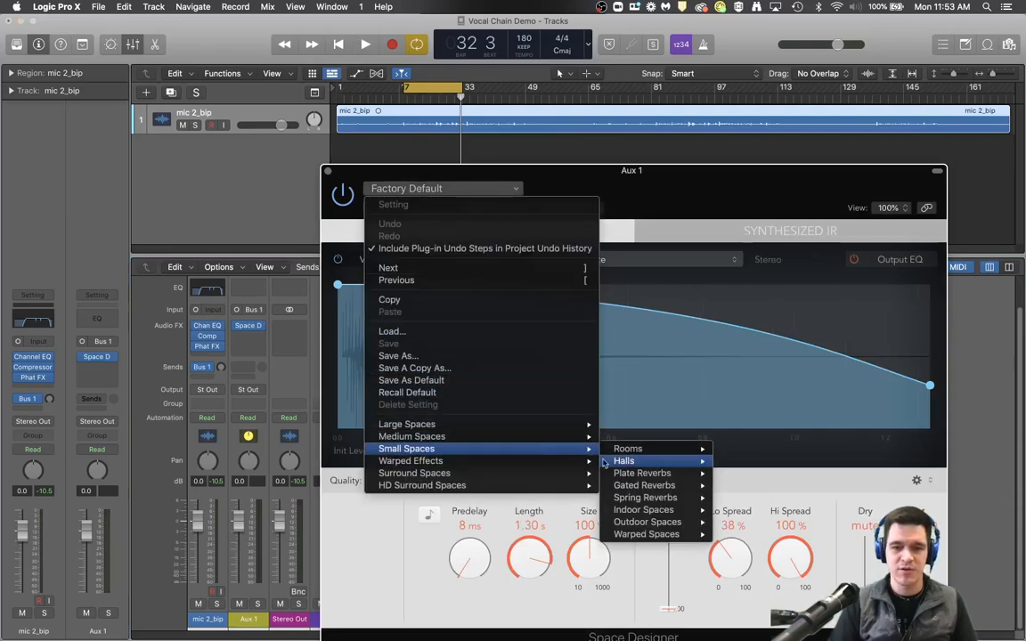
mouse_move(664, 511)
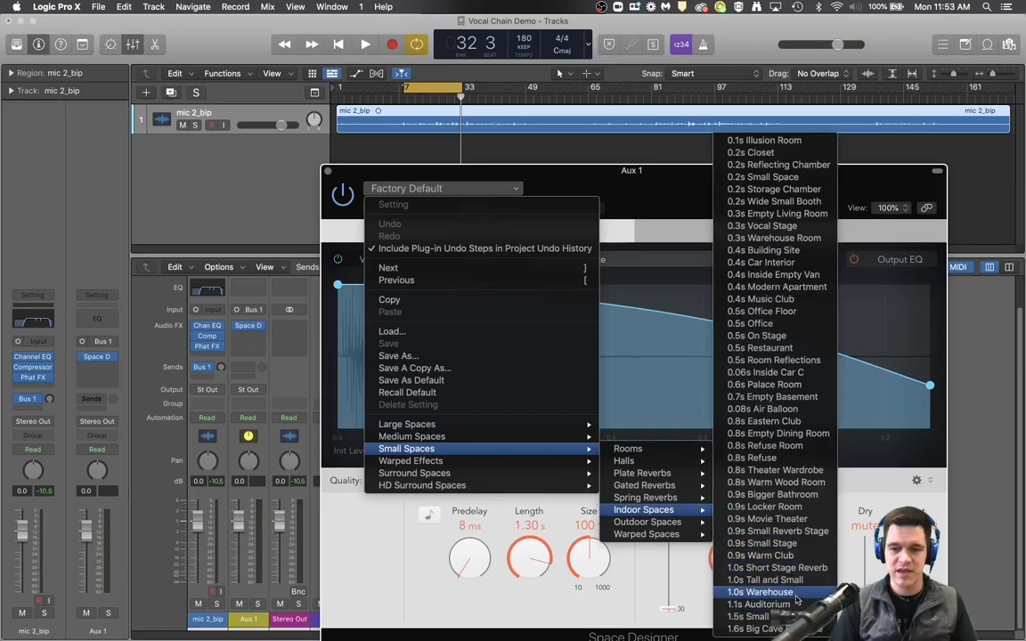
click(761, 592)
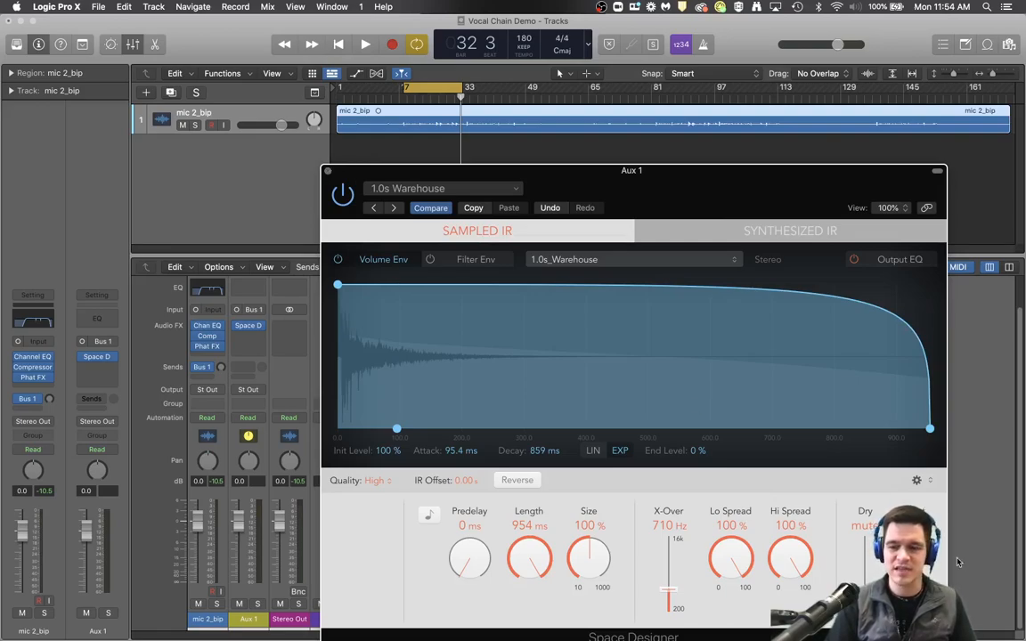
click(328, 170)
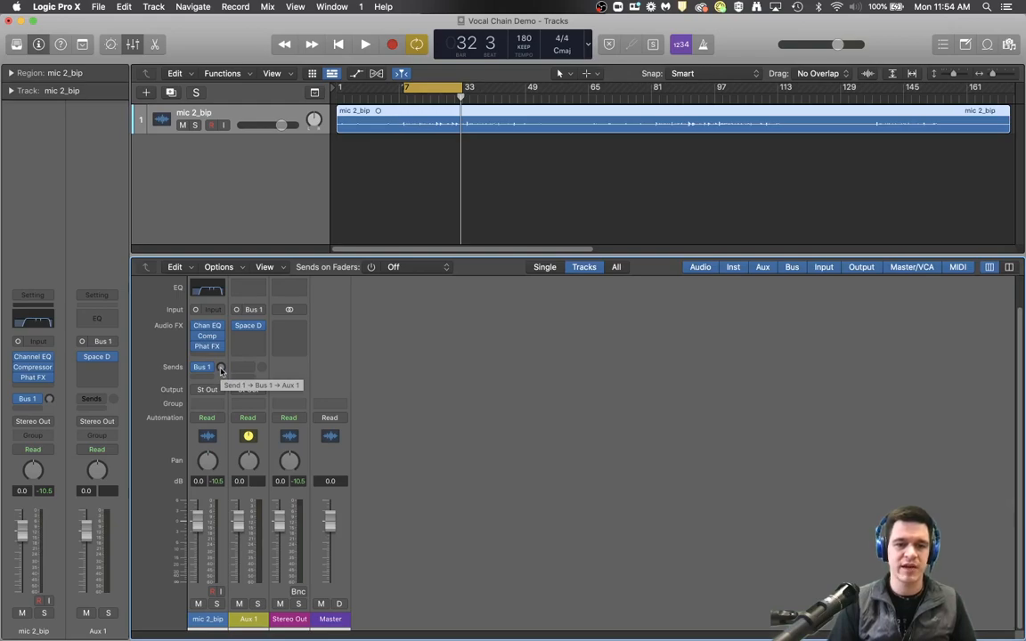
Raise the mic 2_bip track's Bus 1 send to about -15.7 dB by ear during playback
key(space)
drag(221, 369, 221, 334)
key(space)
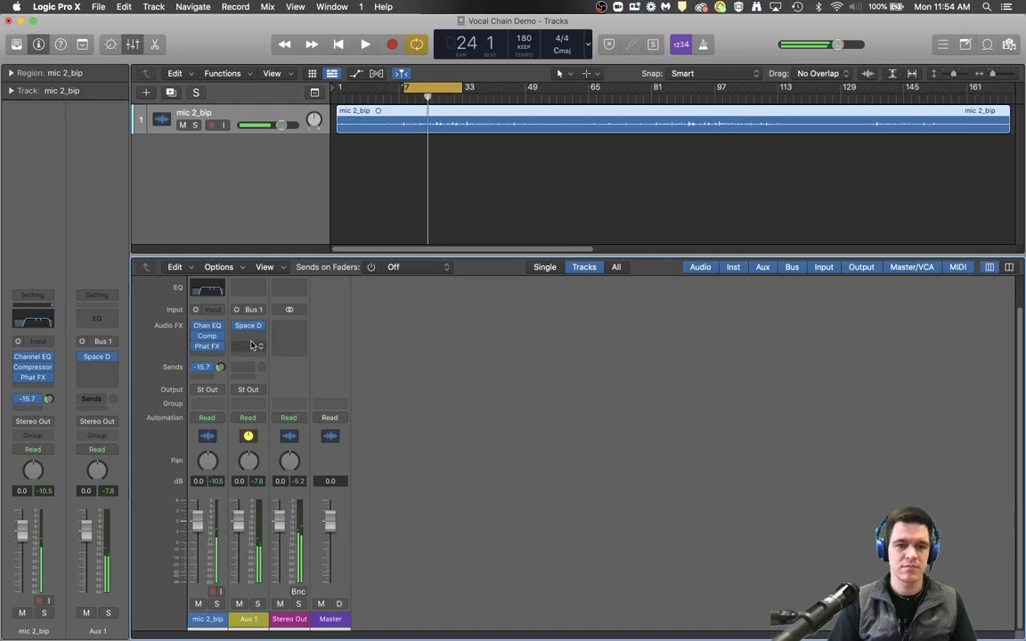
Insert a Channel EQ after Space Designer on the Aux 1 channel
click(253, 341)
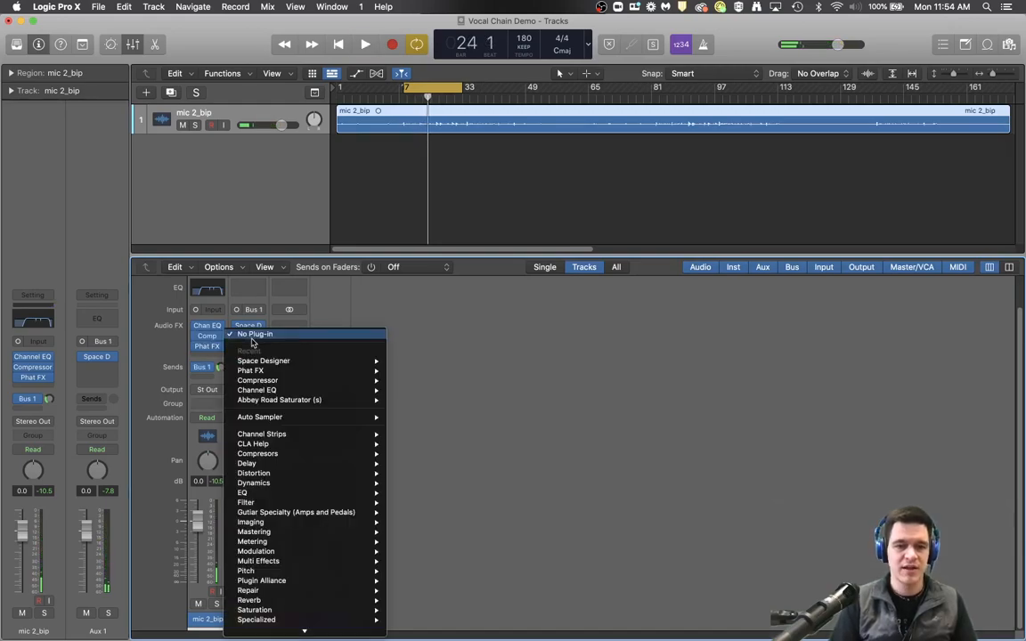
mouse_move(308, 390)
click(412, 390)
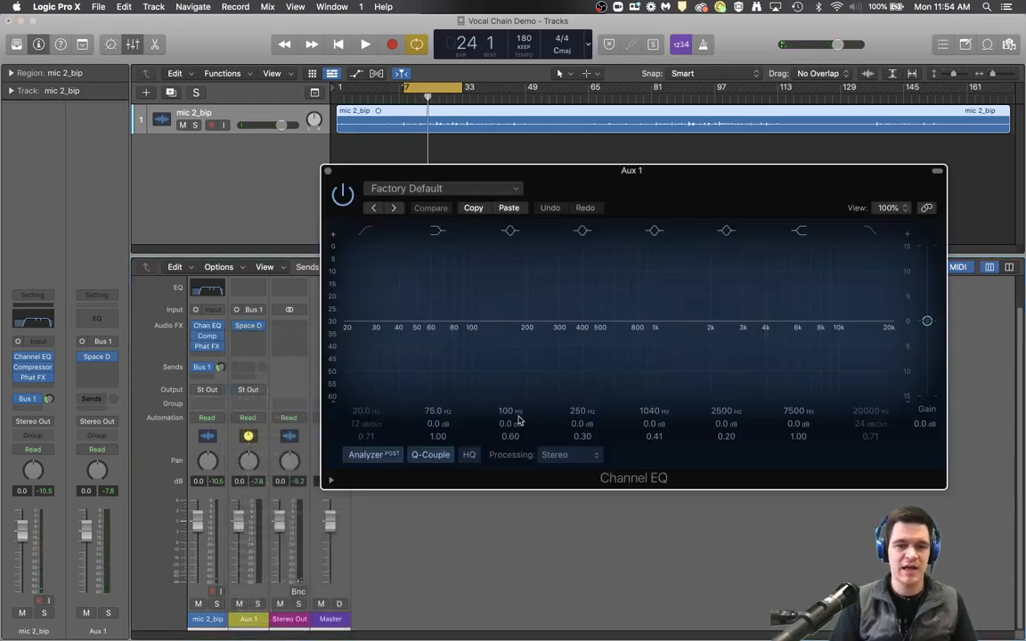
Band-limit the reverb in the Aux 1 Channel EQ with 24 dB/Oct filters: low cut at 550 Hz and high cut at 8100 Hz
click(366, 231)
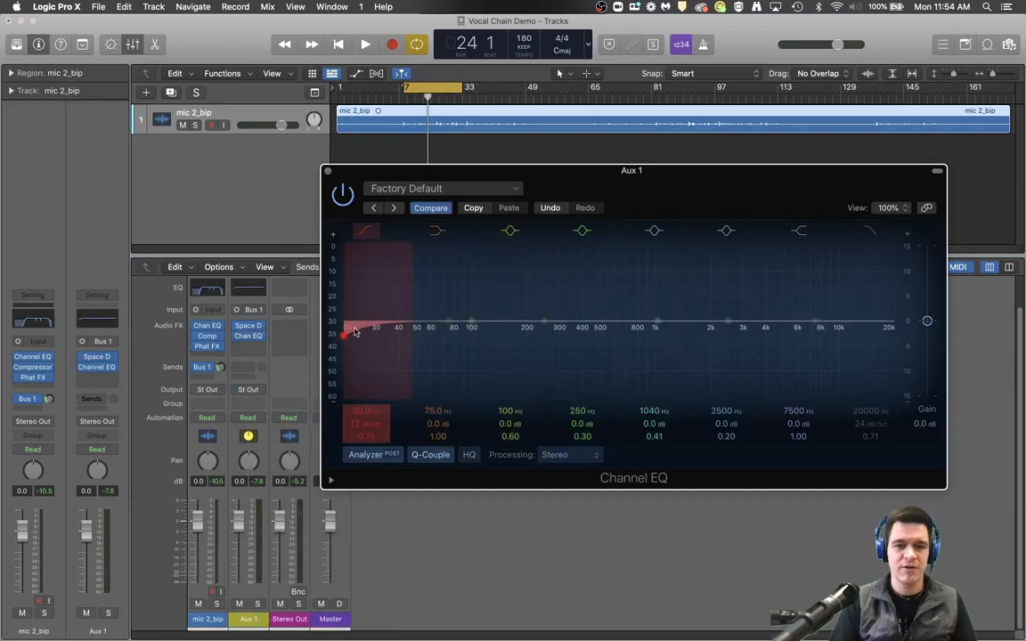
drag(343, 339, 628, 338)
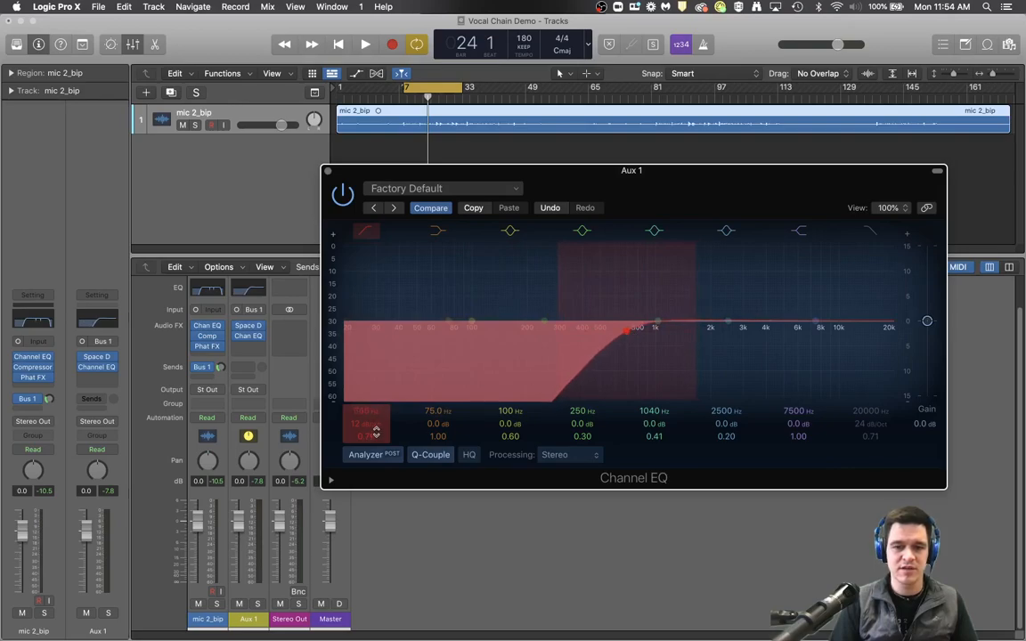
drag(366, 424, 366, 414)
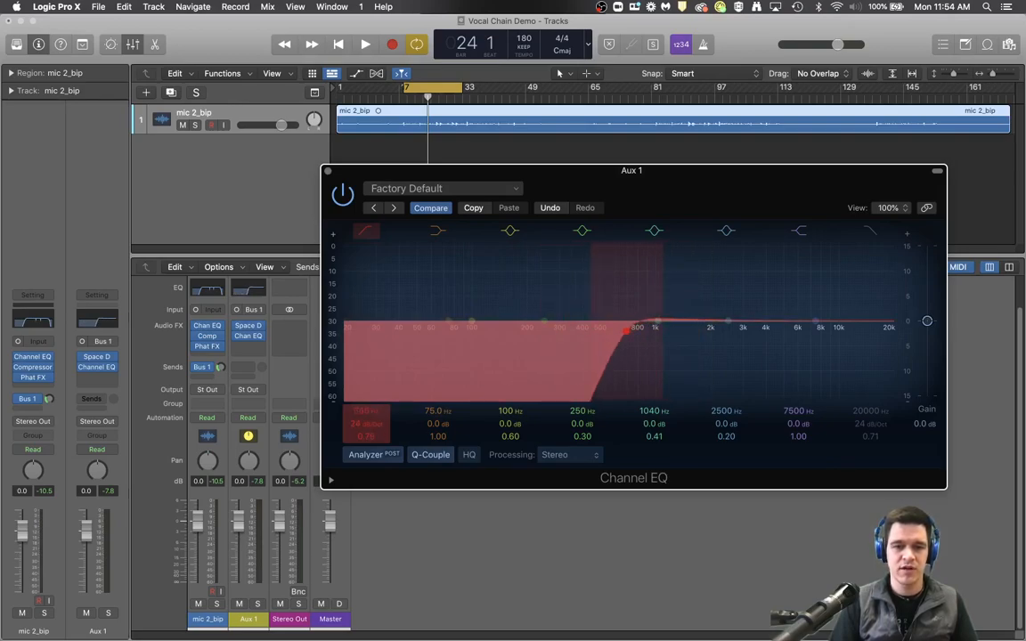
drag(626, 339, 630, 341)
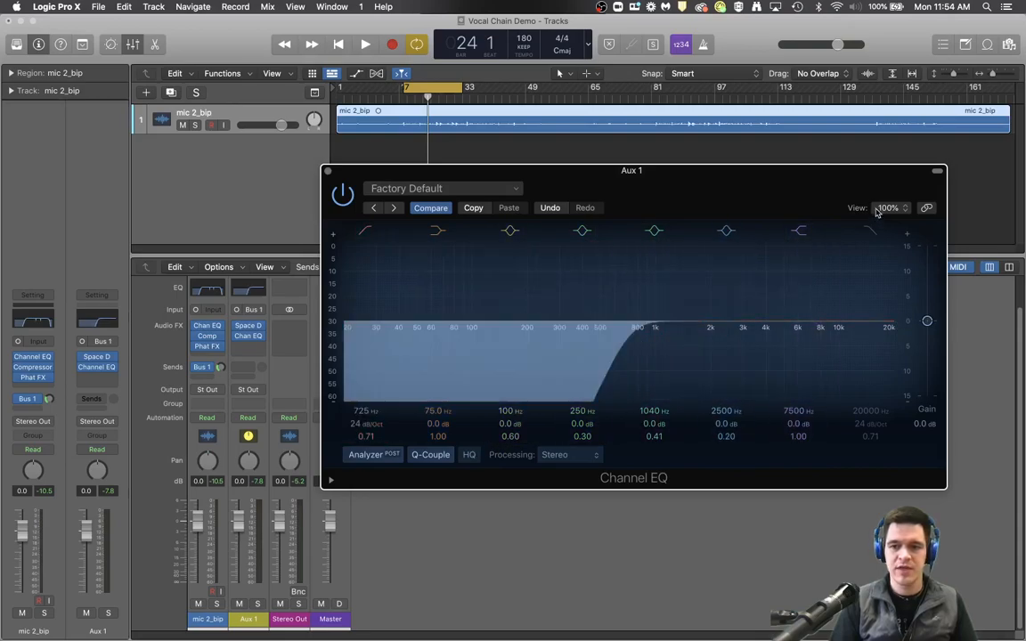
drag(892, 340, 821, 341)
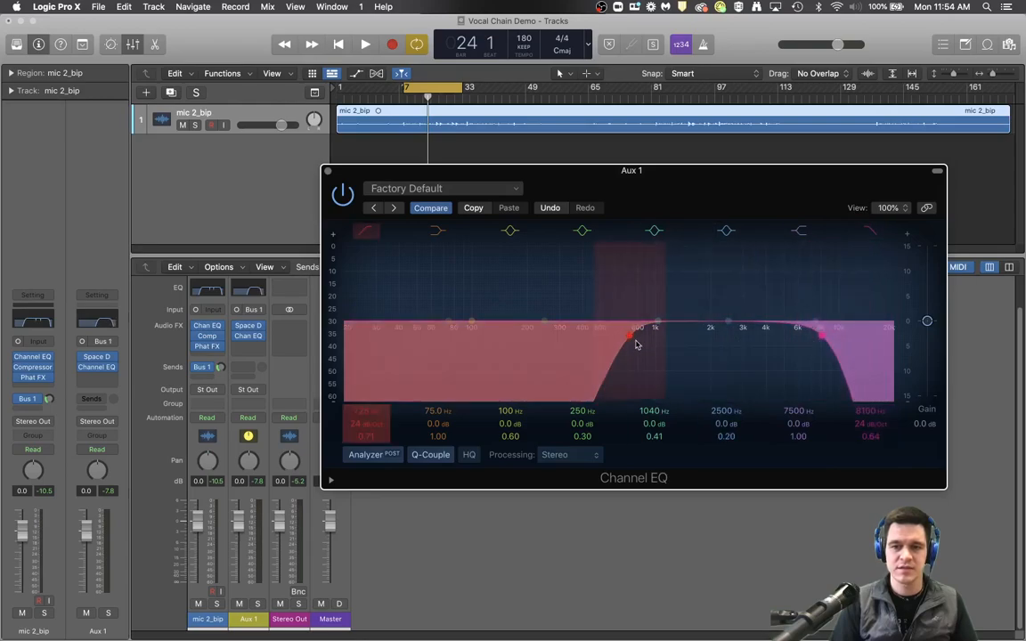
drag(628, 339, 606, 336)
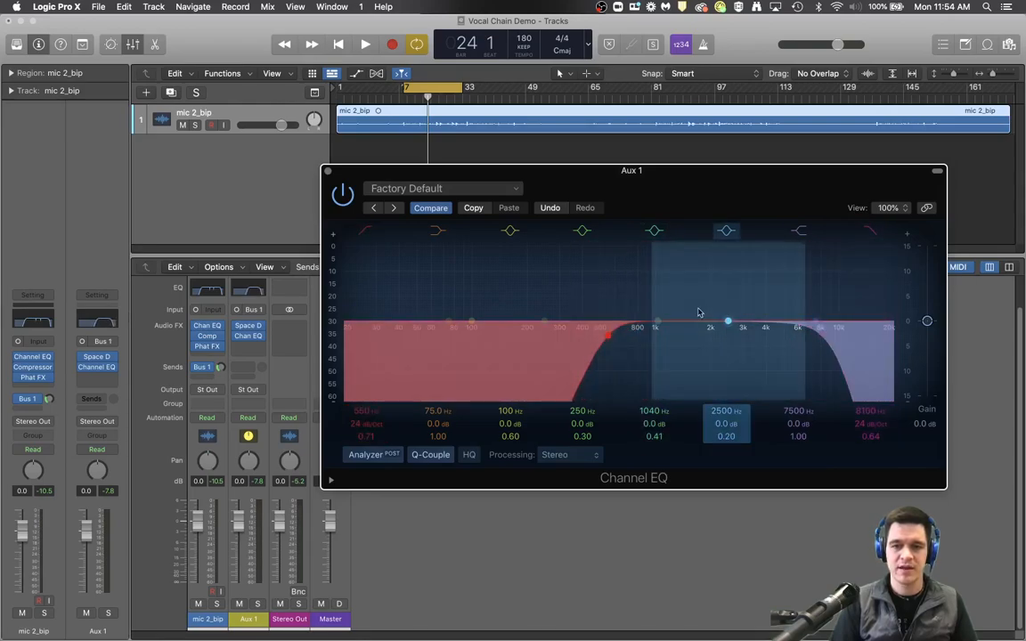
Dip the upper-mid bell band of the Aux 1 Channel EQ by 1.6 dB at 1620 Hz with a Q of 1.50
drag(726, 322, 694, 329)
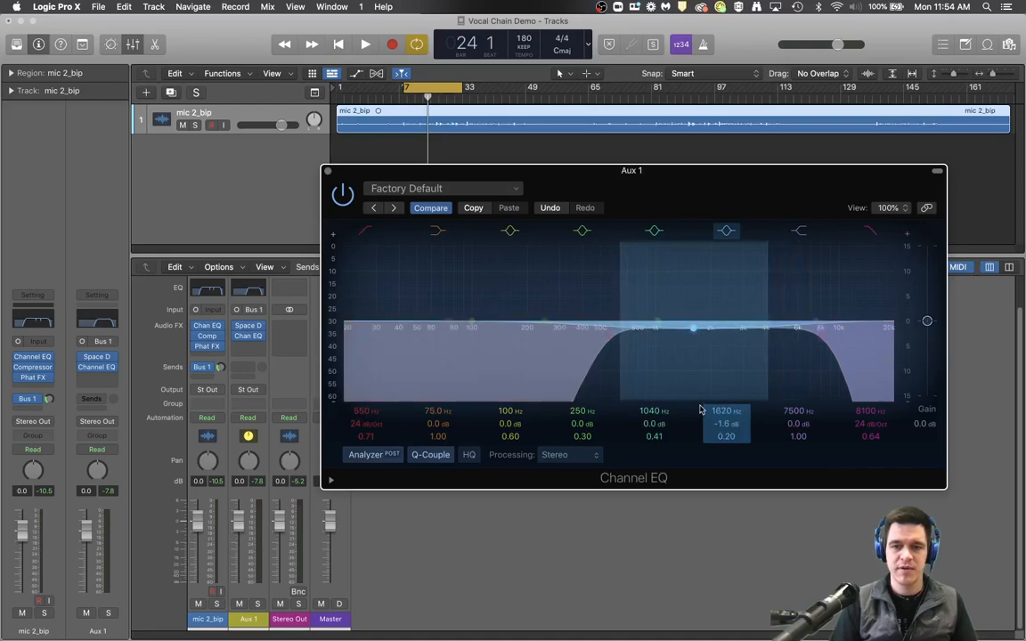
drag(723, 435, 723, 416)
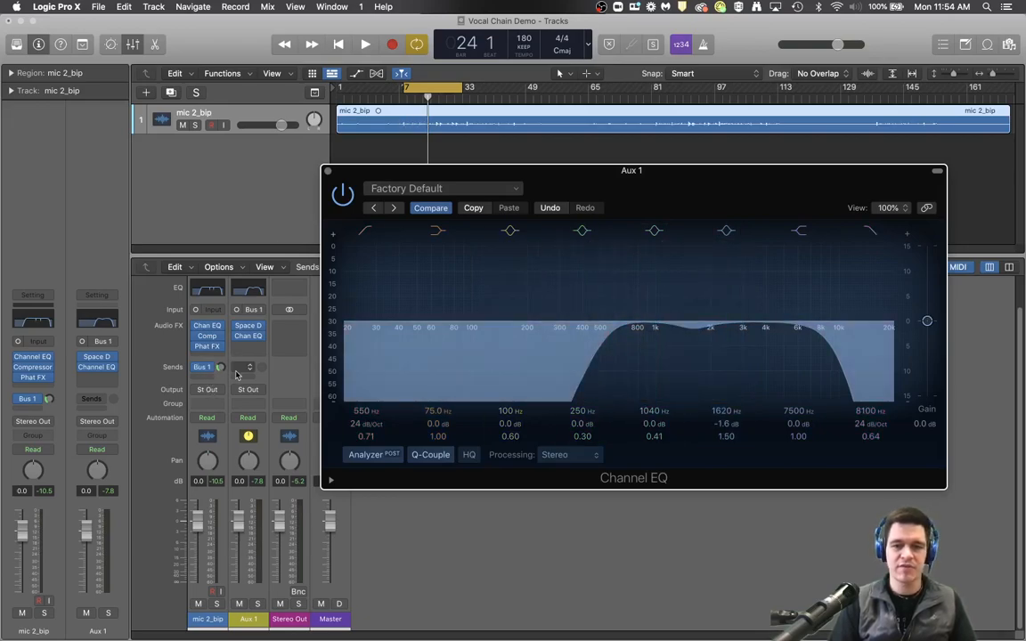
Lower the mic 2_bip track's Bus 1 send to about -16.6 dB by ear during playback, and close the Channel EQ window
key(space)
drag(220, 369, 220, 372)
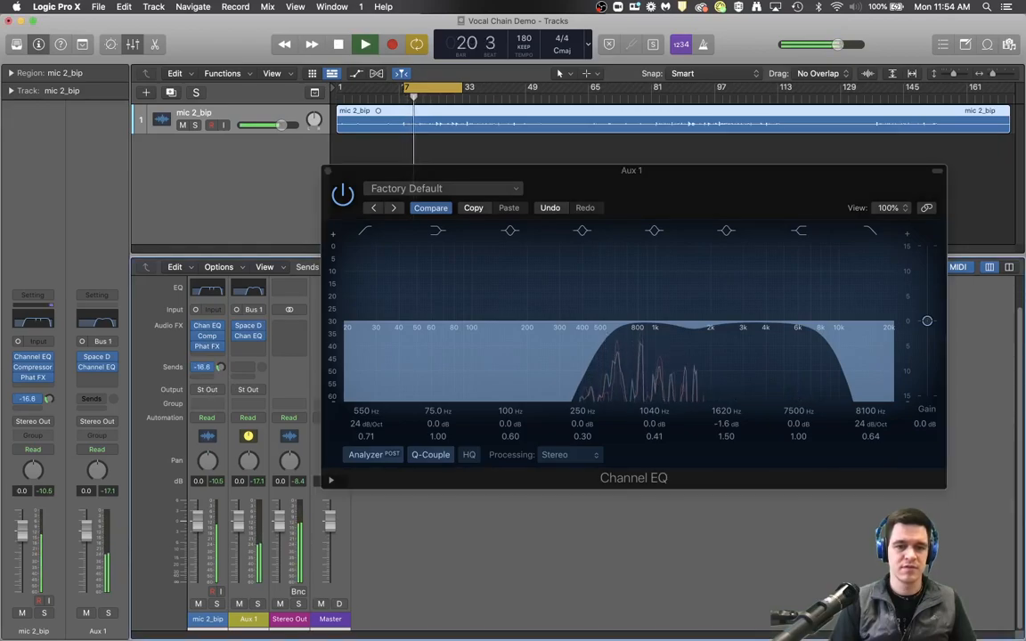
click(327, 172)
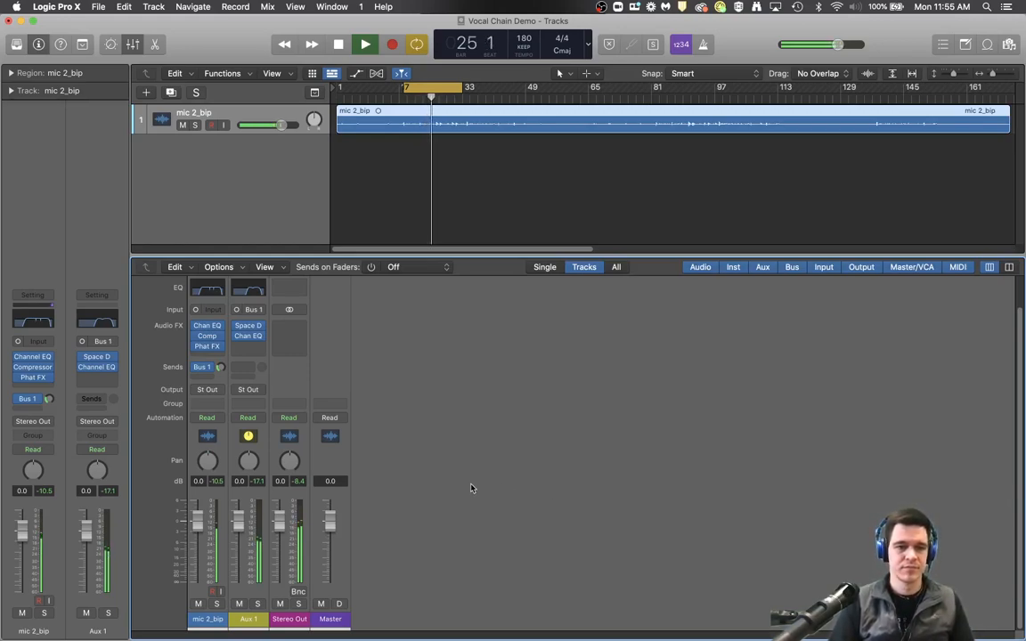
key(space)
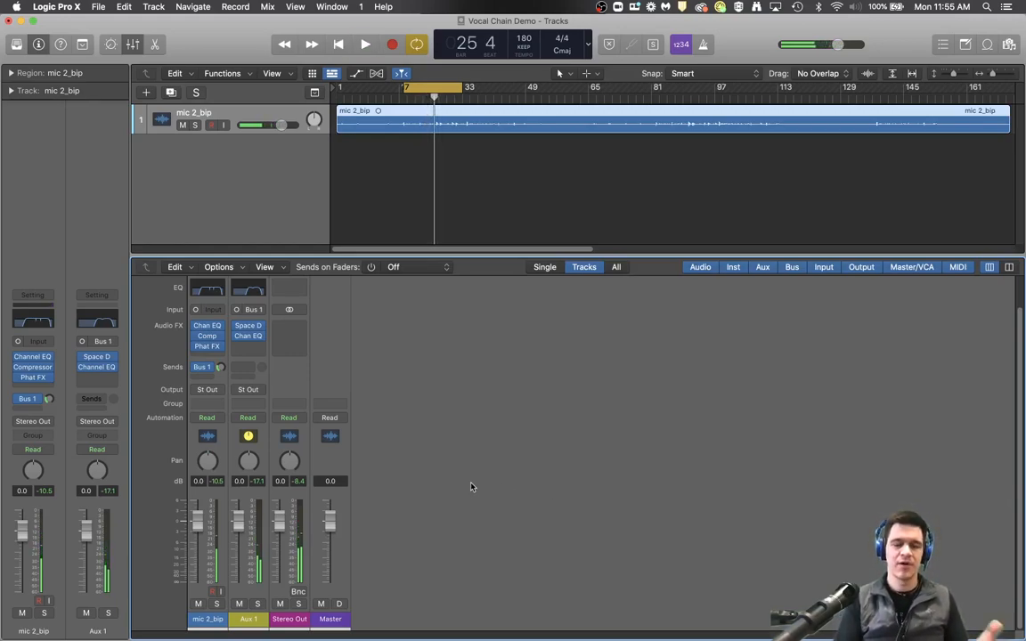